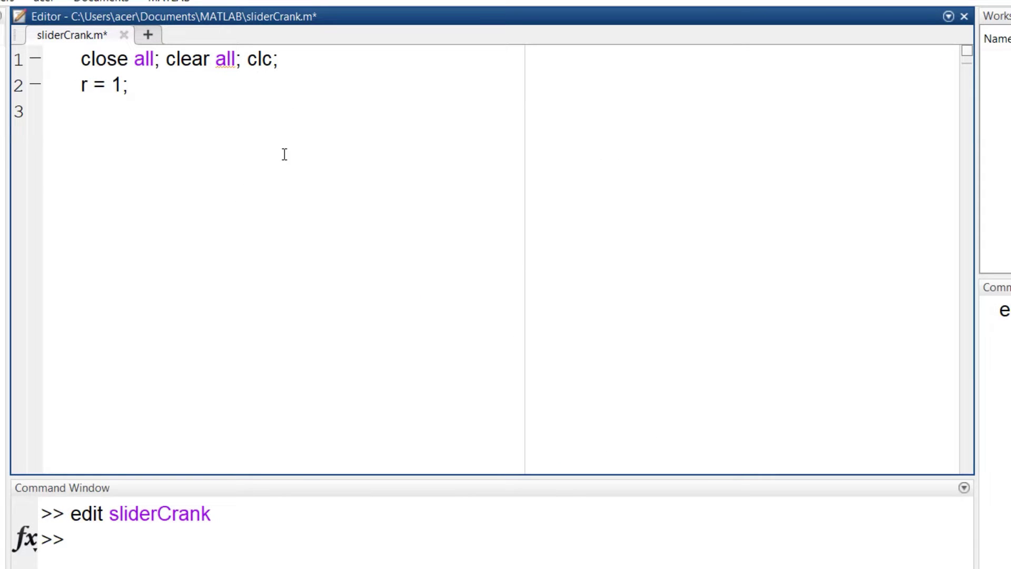
type("theta")
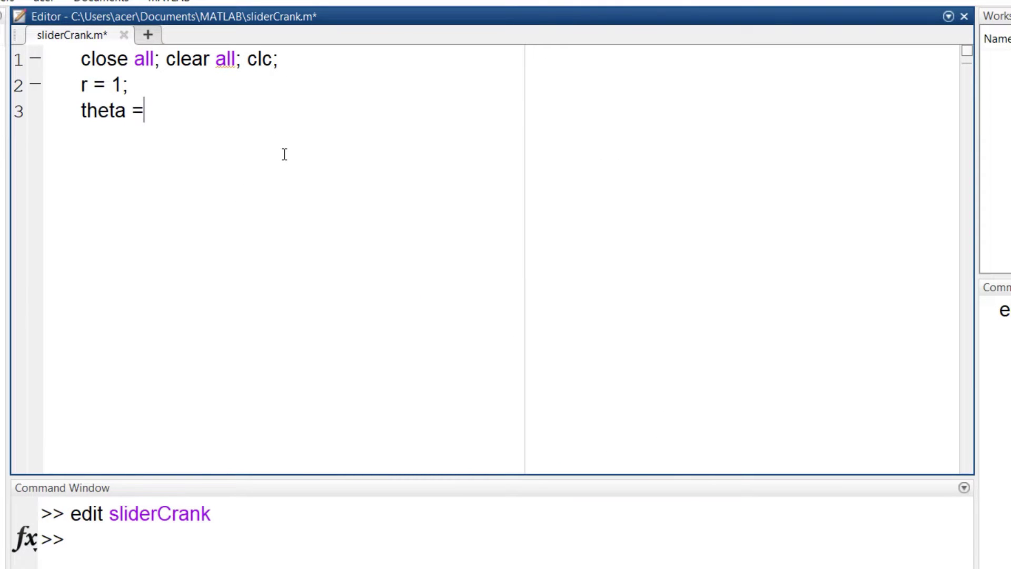
type(" = linspace(0, 2*p")
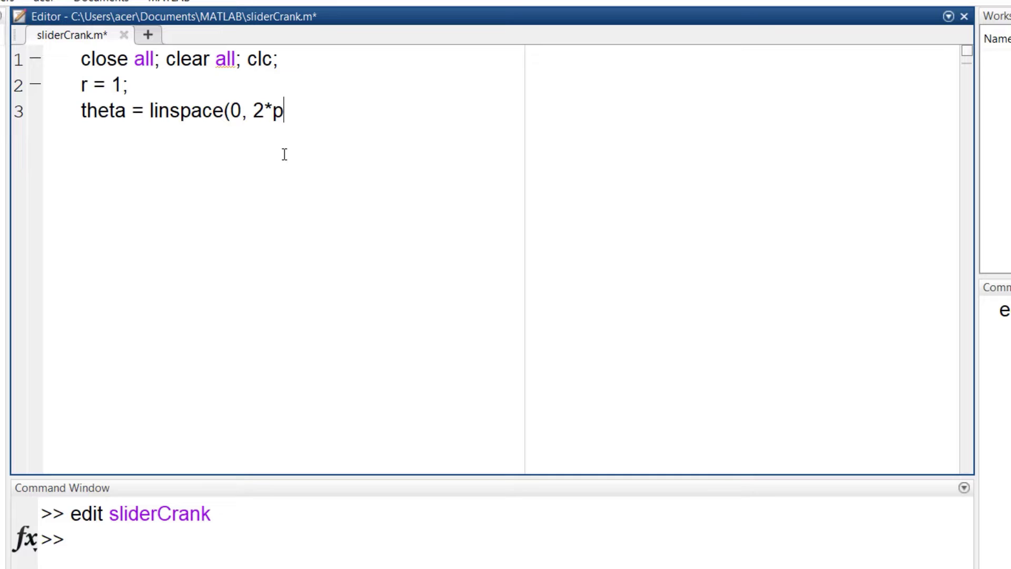
type("i, n)")
Add n = 50, theta = linspace(0, 2*pi, n), and Ax = r*cos(theta), Ay = r*sin(theta).
key("Up")
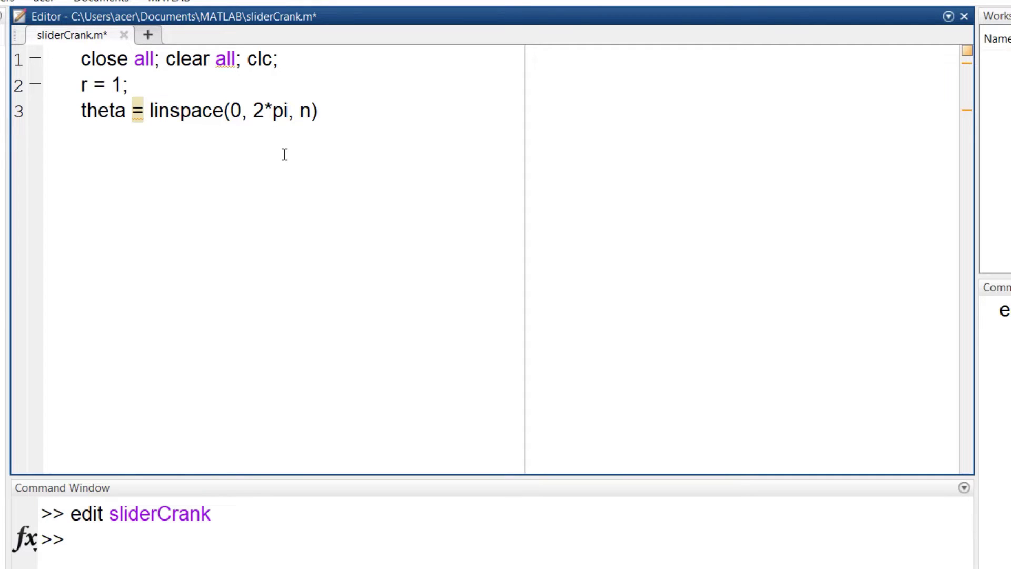
type(" n = 50")
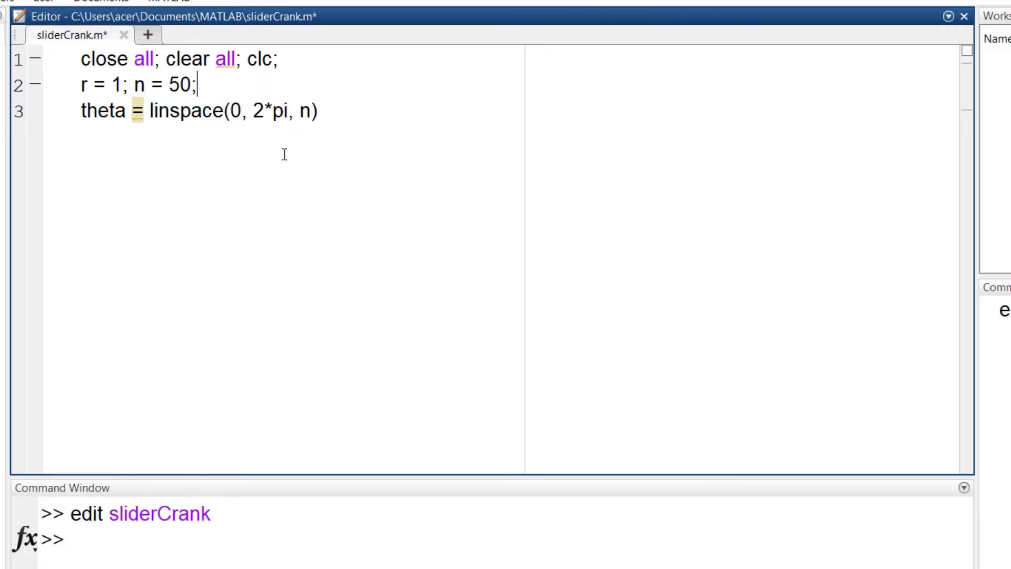
type("x = r *")
type("cos(theta);")
key("Return")
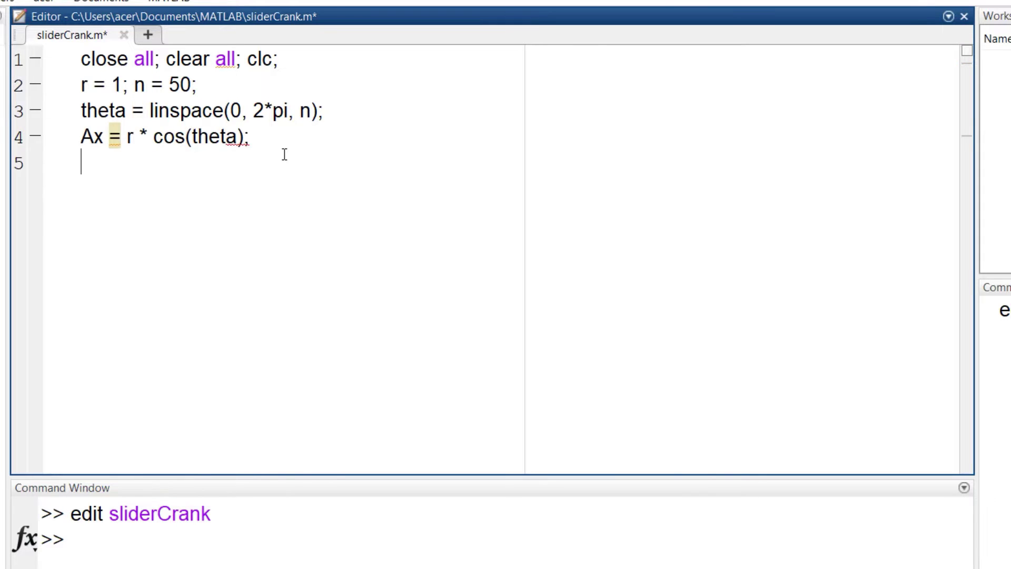
type("Ay = r * sin(theta)")
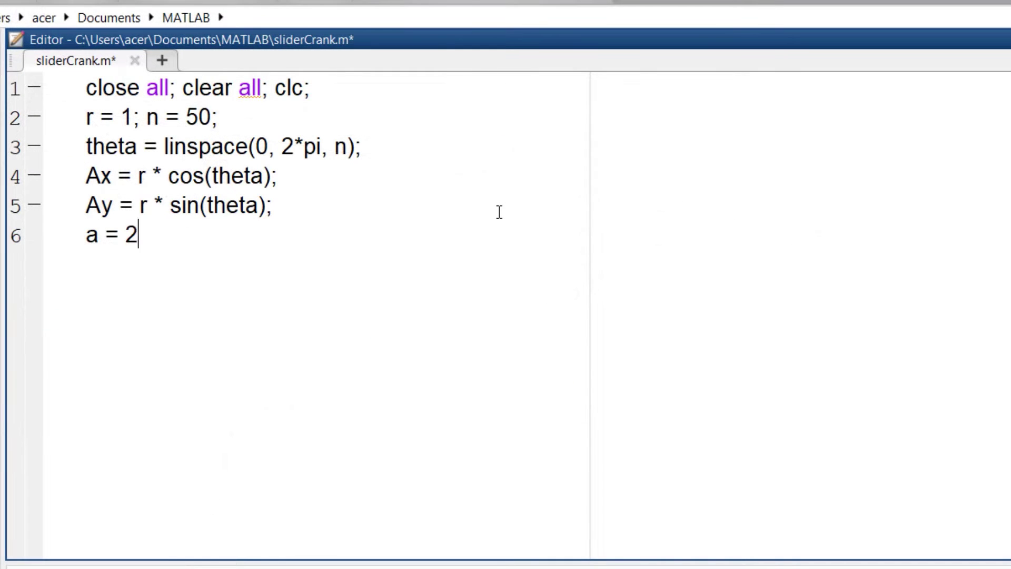
type(".5; e = 0.25; c = 0.5; d = 1; t")
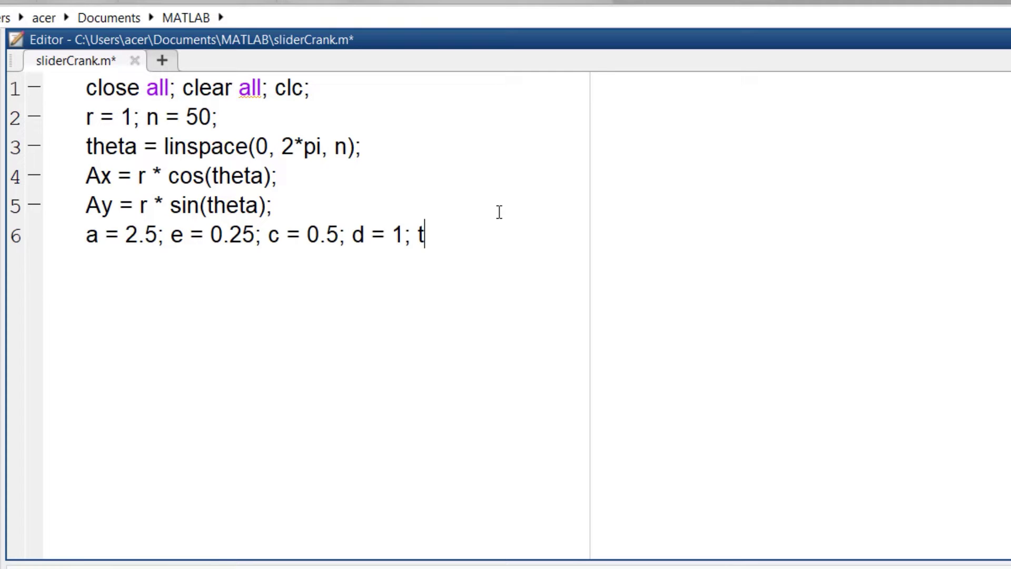
type(" = 0.06;")
Add constants a, e, c, d, t, then By = e + c/2 and Bx = Ax + sqrt(a^2 - (Ay - e - c/2).^2).
key("Return")
type("By = e + ")
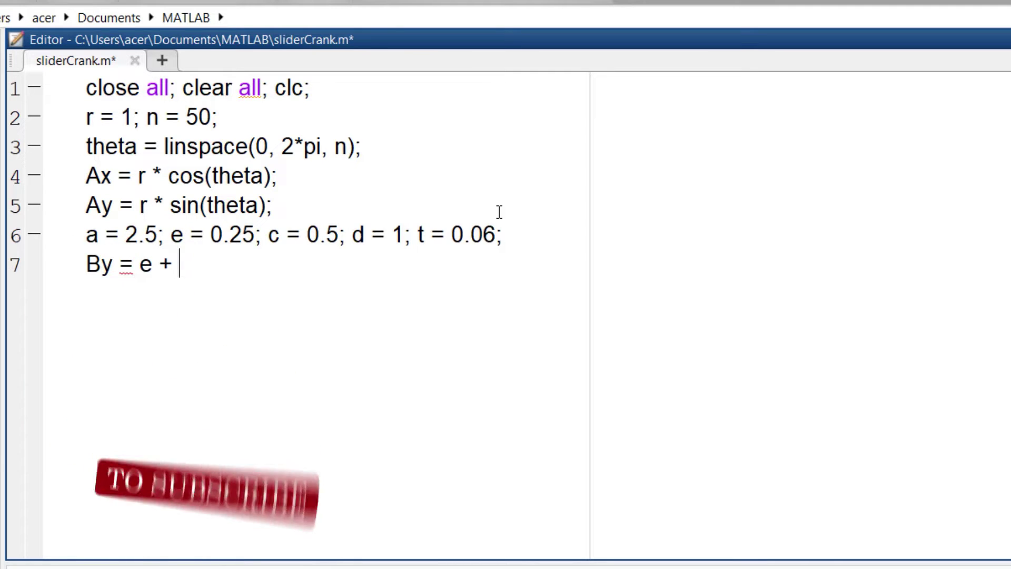
type("c/2;")
key("Return")
type("Bx = Ax + ")
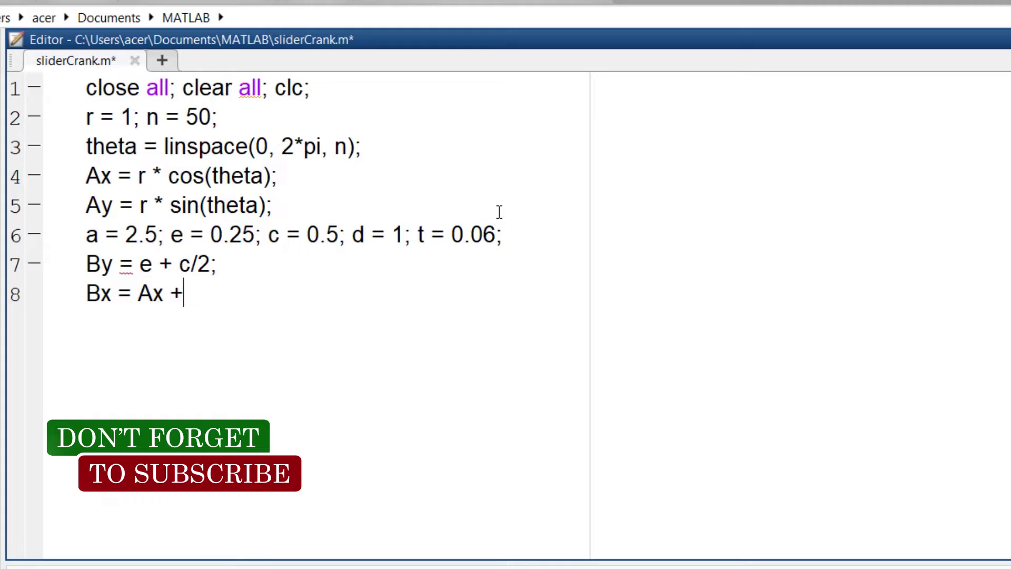
type("sqrt();")
key("Left")
key("Left")
type("a^")
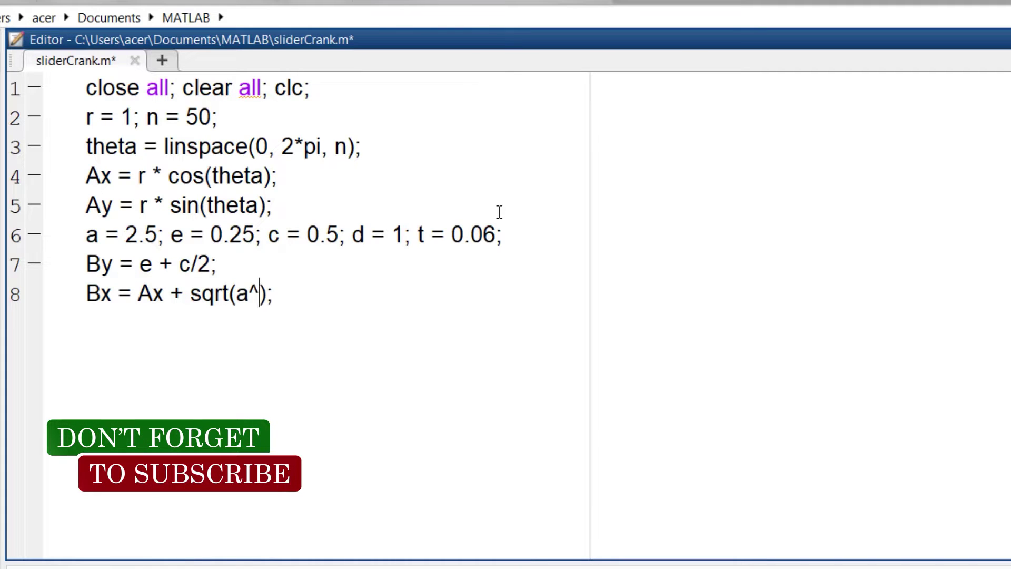
type("2 - ()")
key("Left")
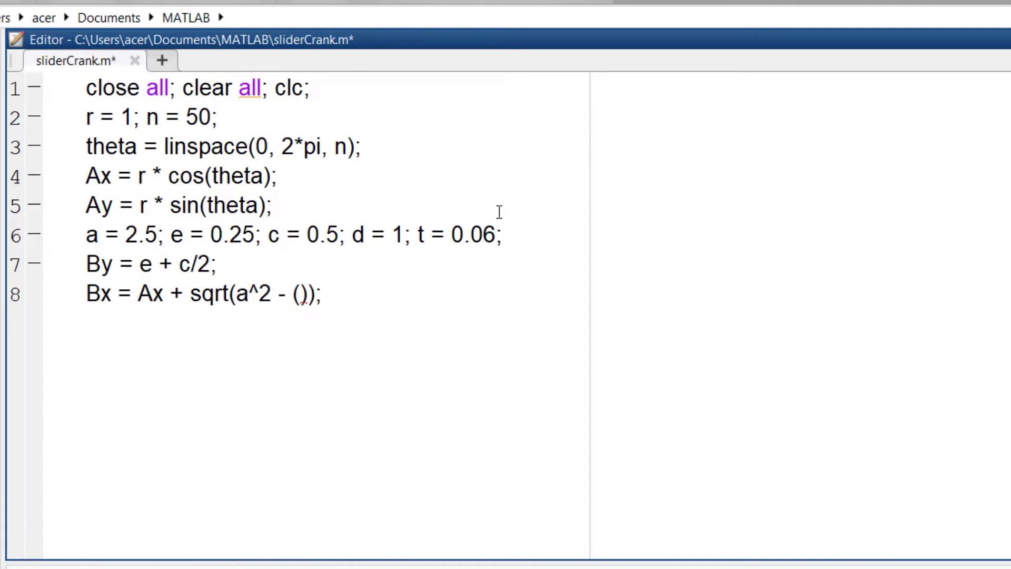
type("Ay - e - c/2")
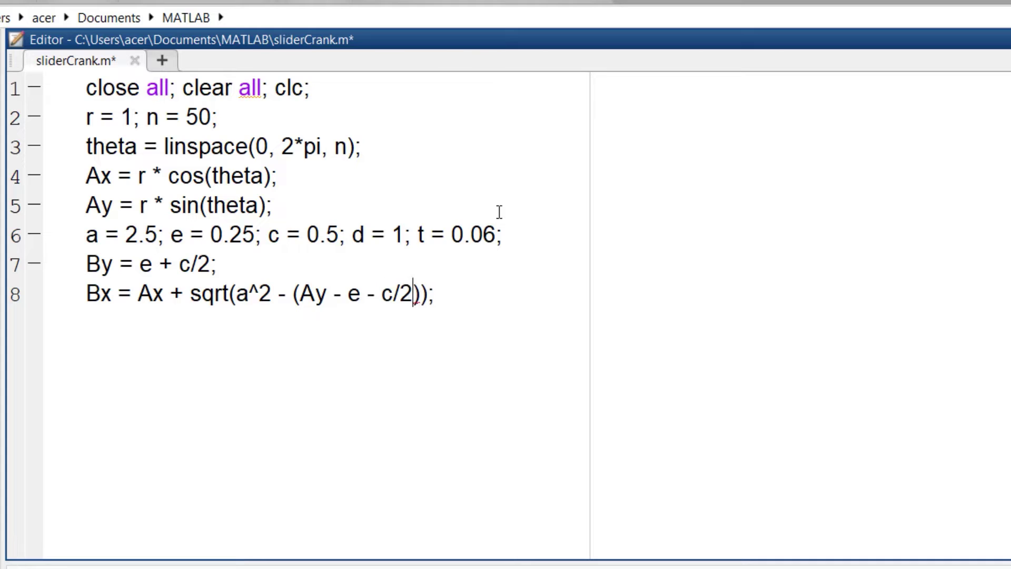
key("Right")
type(".^2")
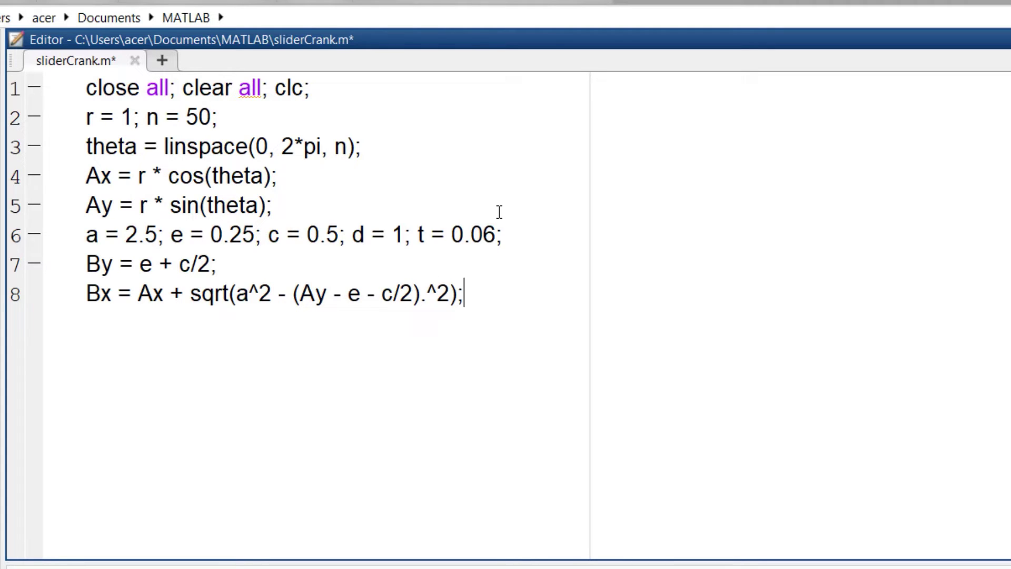
type("plot")
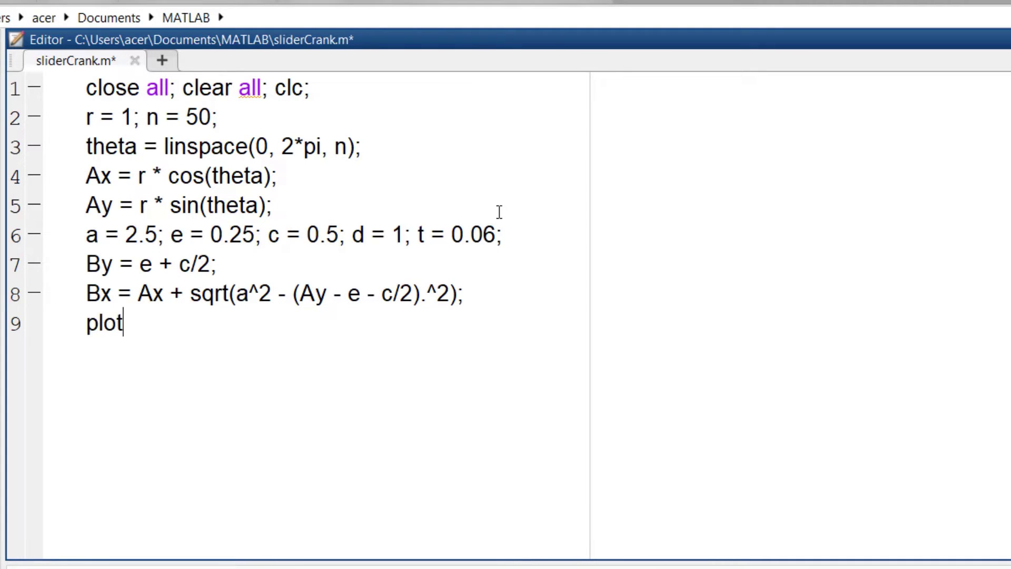
type("(Ax,A")
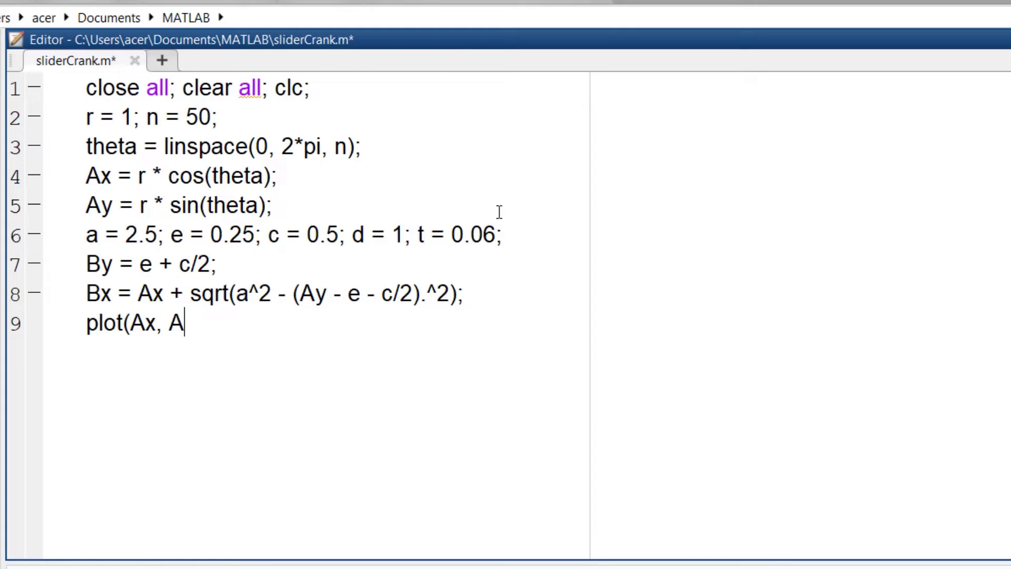
type("y, '--")
type(")")
Plot the crank path plot(Ax, Ay, '--') and run the script to view the circle.
key("Return")
key("F5")
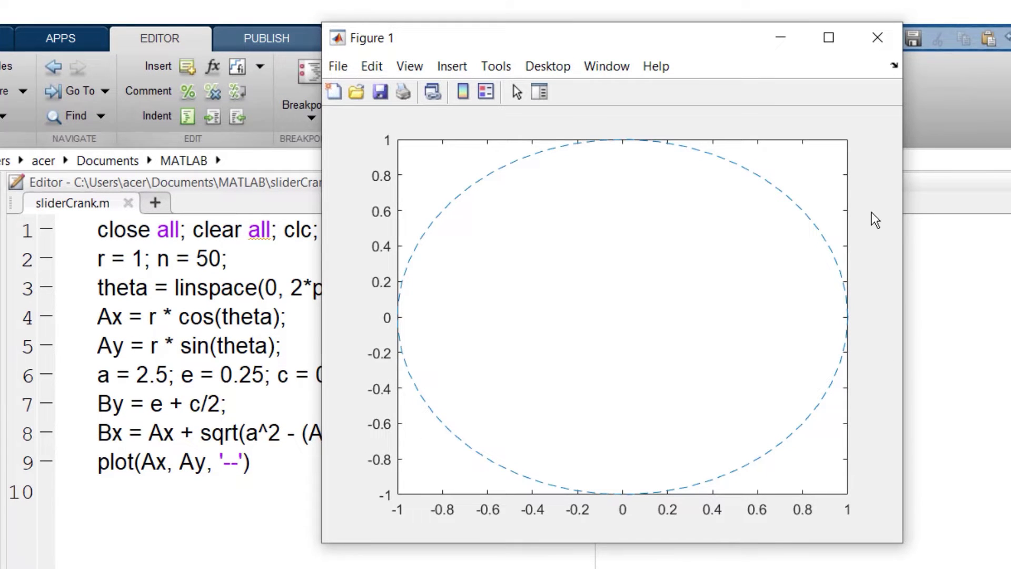
left_click(878, 39)
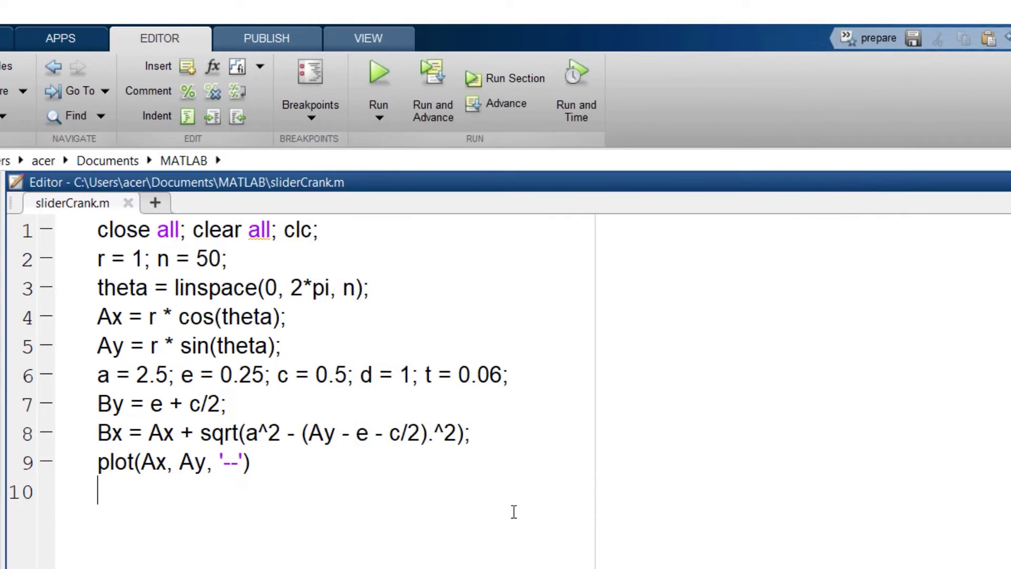
type("axis ")
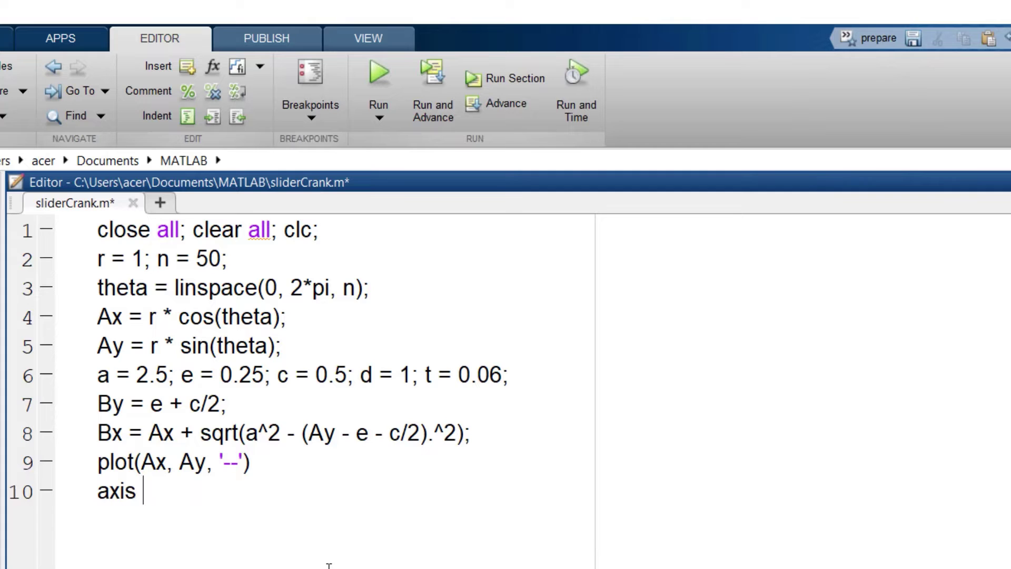
type("equal")
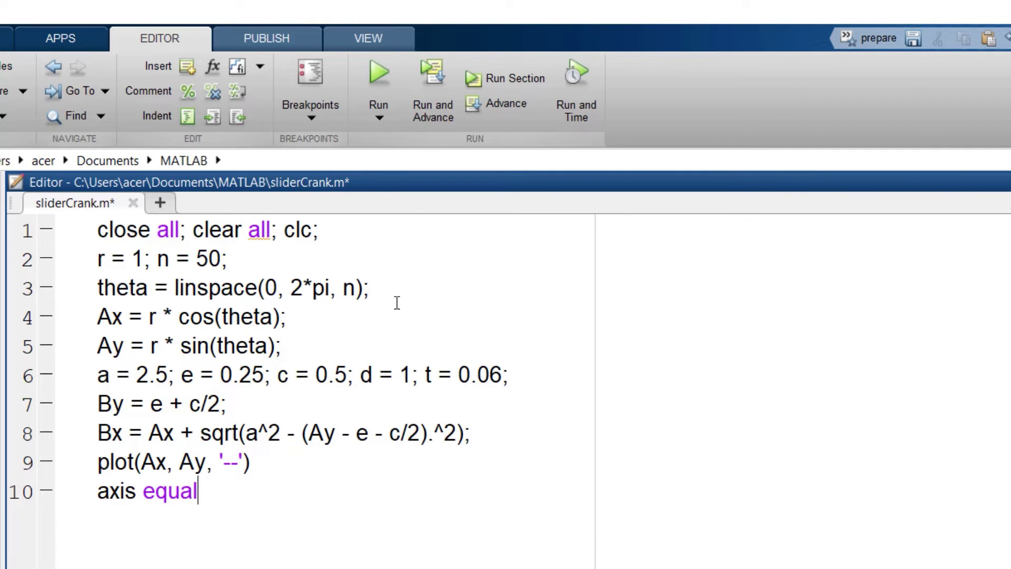
Add axis equal and a black 'ko' marker at 0, 0 to the plot, rerunning to check.
left_click(387, 87)
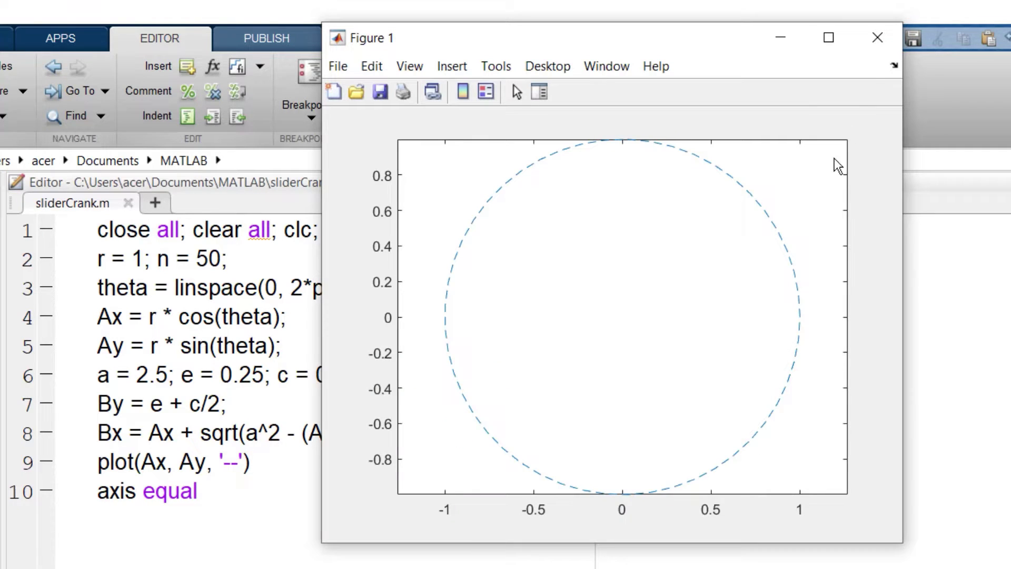
left_click(879, 38)
left_click(244, 462)
type(", ")
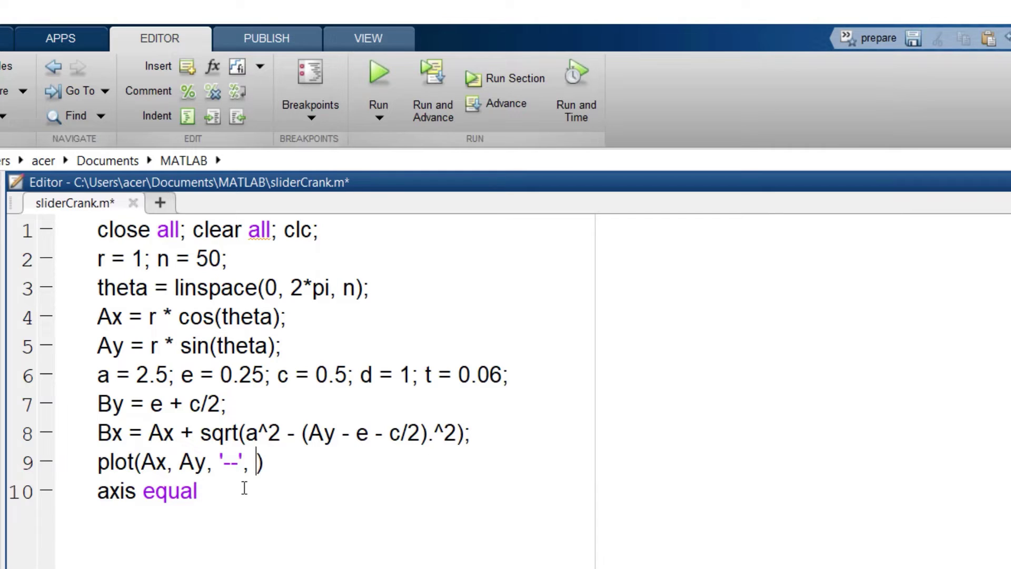
type("0 ,0, 'ko'")
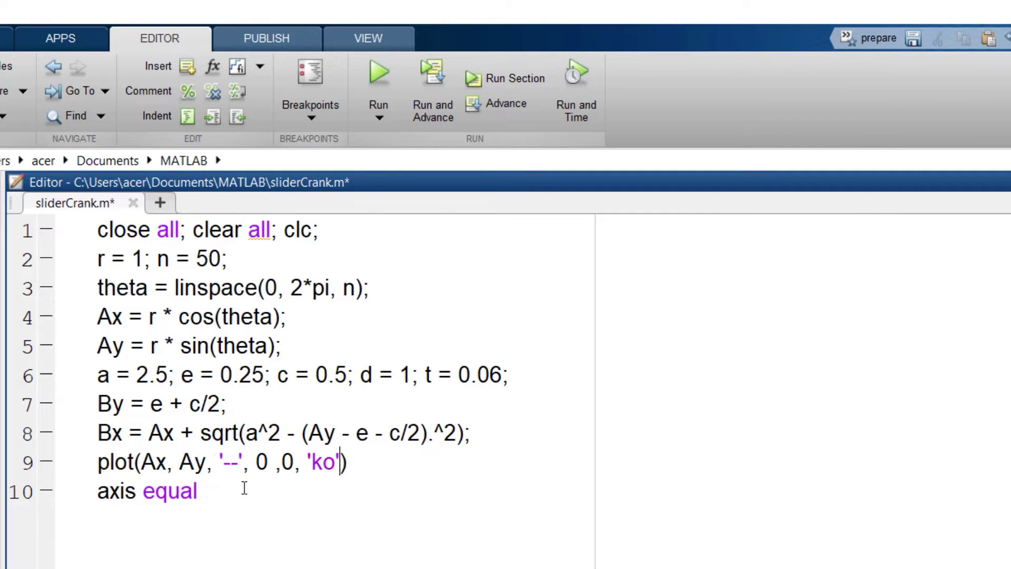
left_click(385, 78)
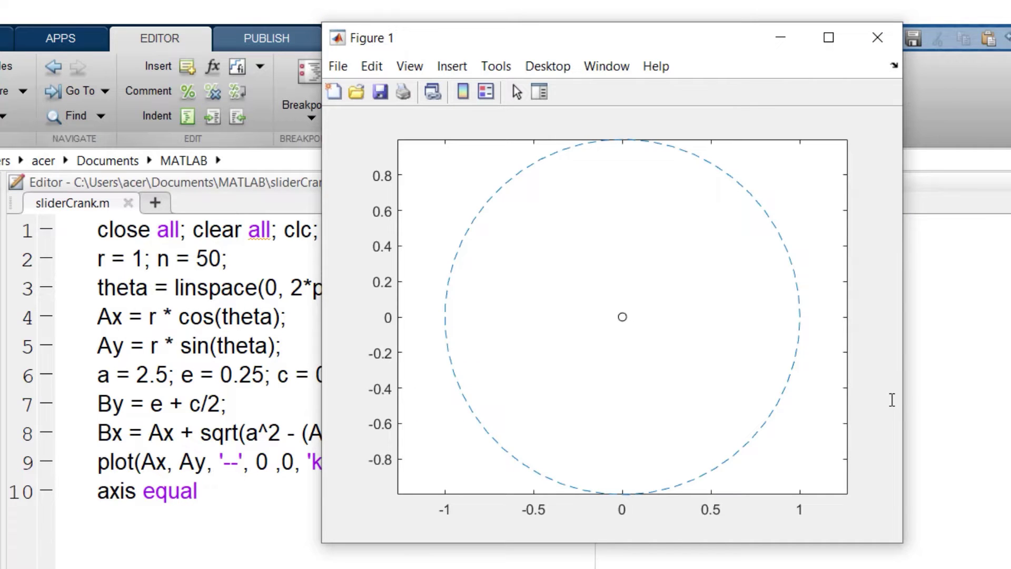
Add a crank-link plot line and insert a for loop after the Bx line.
left_click(266, 492)
key("Return")
type("hol")
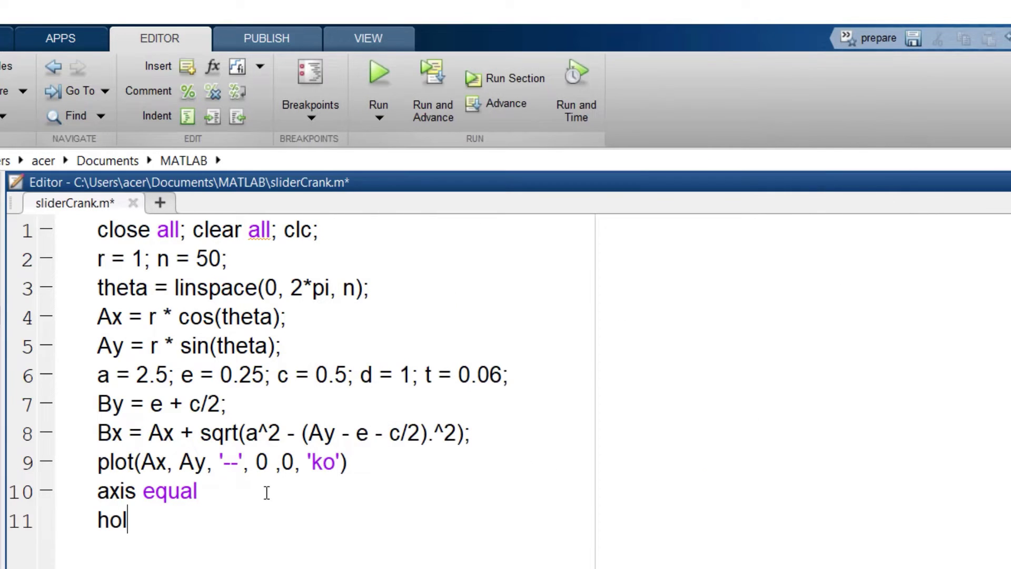
type("d on")
key("Return")
type("pl")
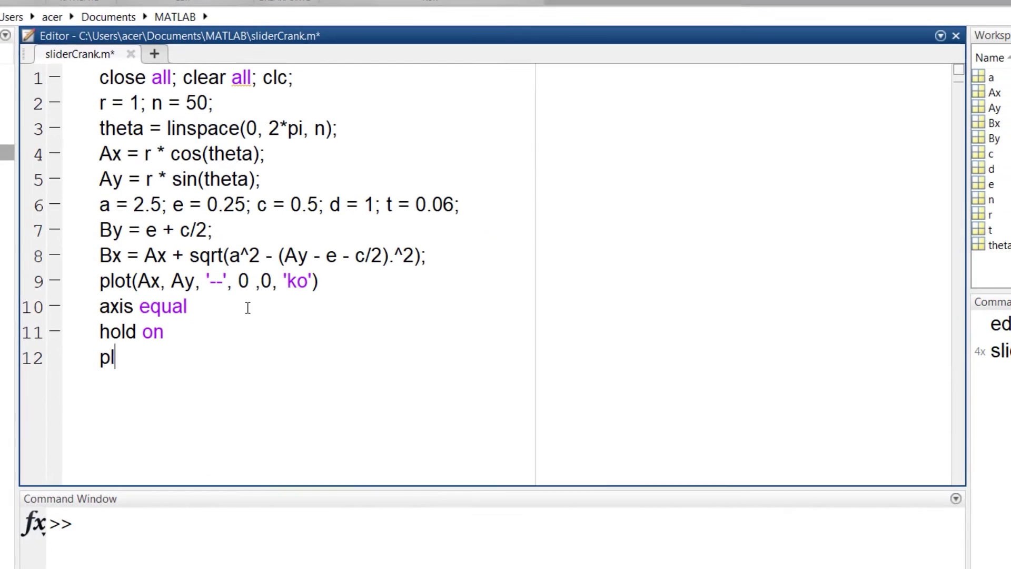
type("ot([0, Ax")
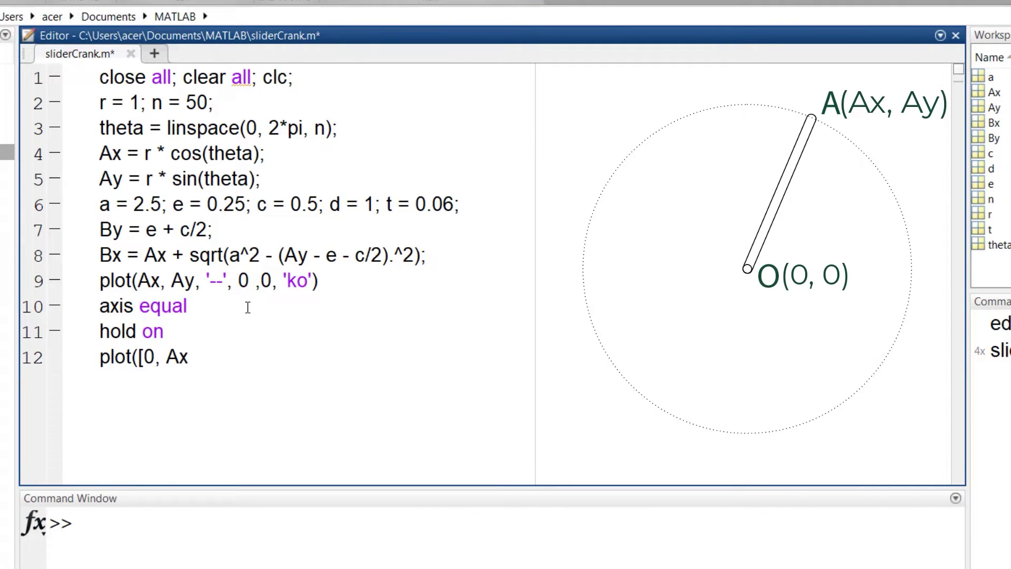
type("], [0")
type(", Ay")
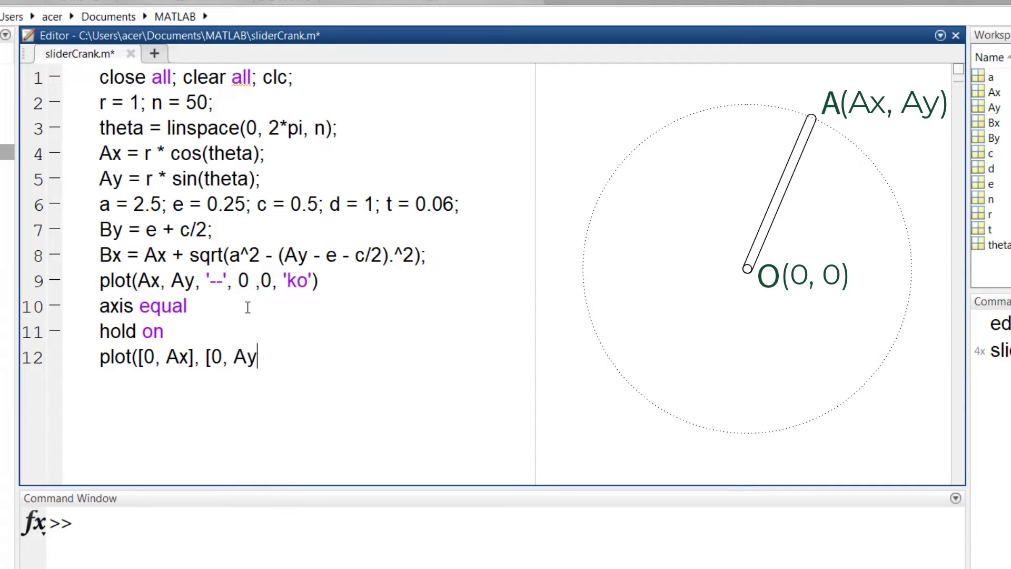
type("])")
left_click(428, 256)
key("Return")
type("for")
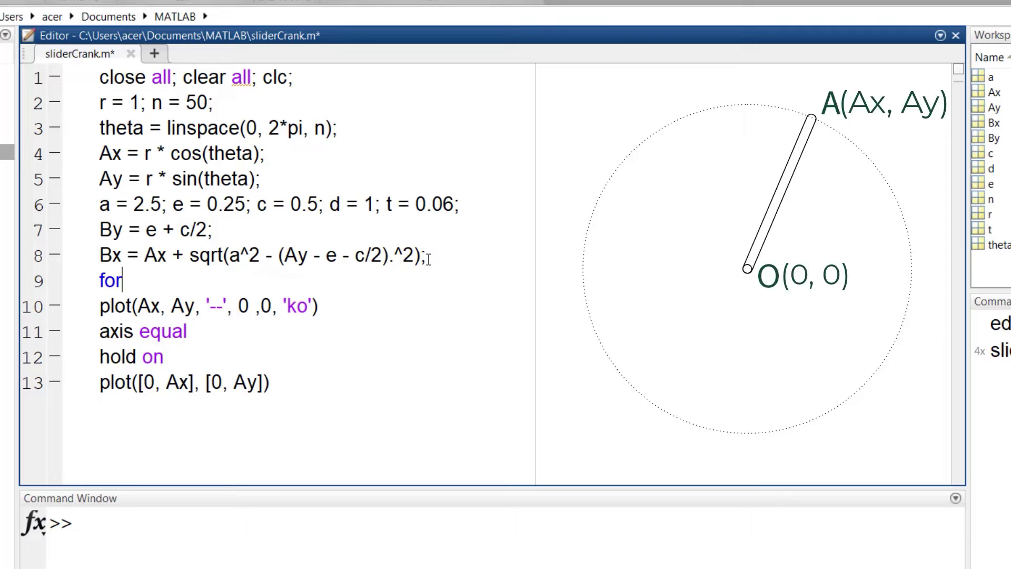
type(" ii = 1:n")
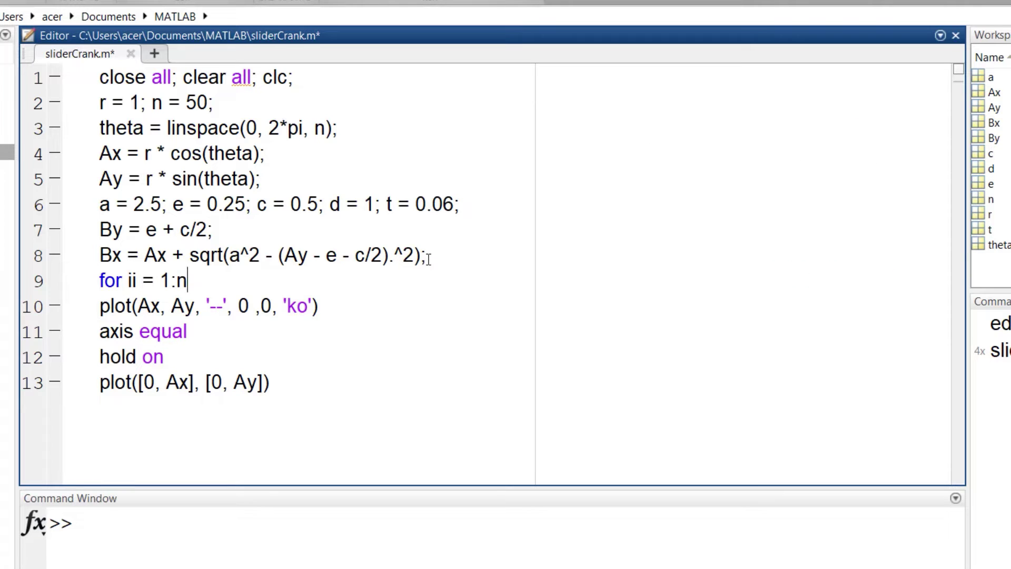
Make line 13 plot([0, Ax(ii)], [0, Ay(ii)], 'k', 'linewidth', 2), add end, reindent, and run.
left_click(191, 384)
type("(")
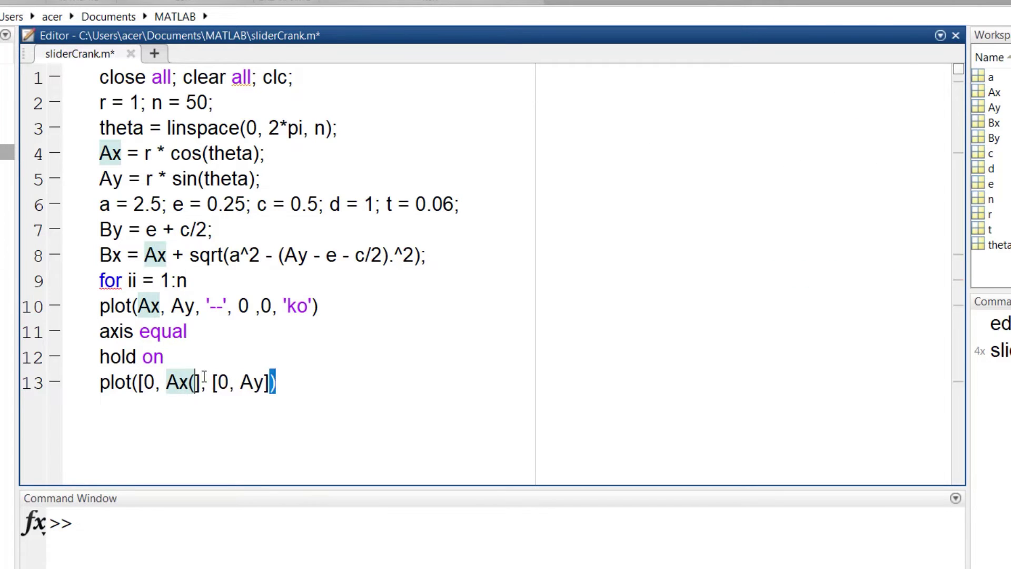
type("ii)")
key("Right")
key("Right")
key("Right")
type("(ii")
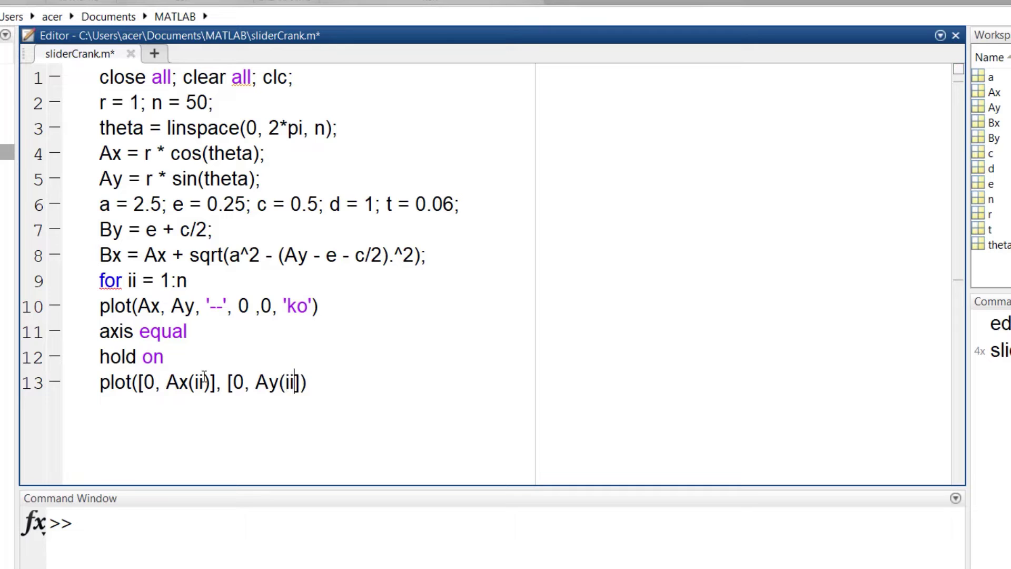
type(")")
key("Right")
type(", 'k', 'linewidth', 2")
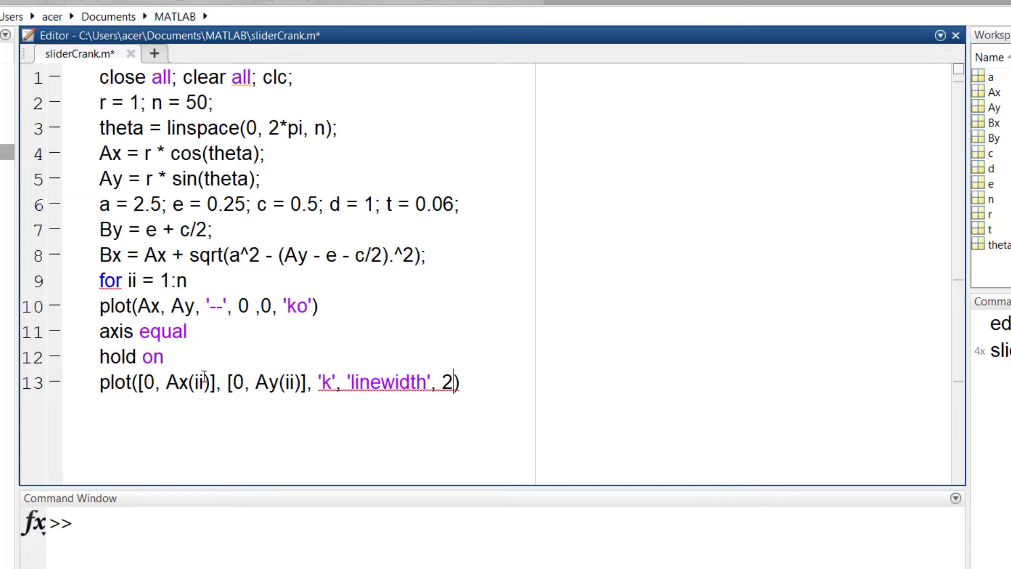
key("Return")
type("end")
key("ctrl+a")
key("ctrl+i")
key("F5")
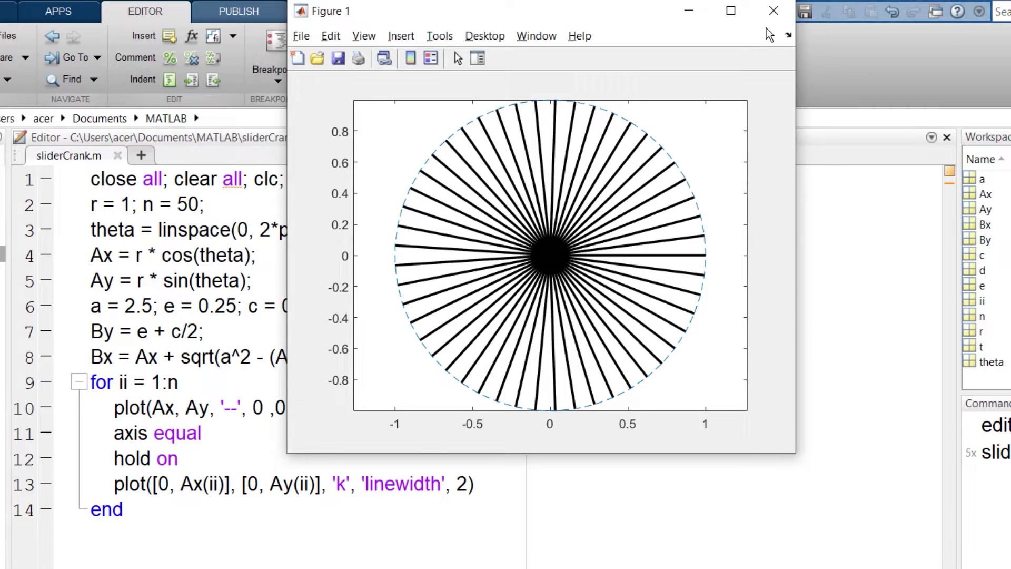
Add hold off and pause(0.01) inside the loop and run the crank animation.
left_click(773, 10)
left_click(495, 484)
key("Return")
type("hol")
key("Return")
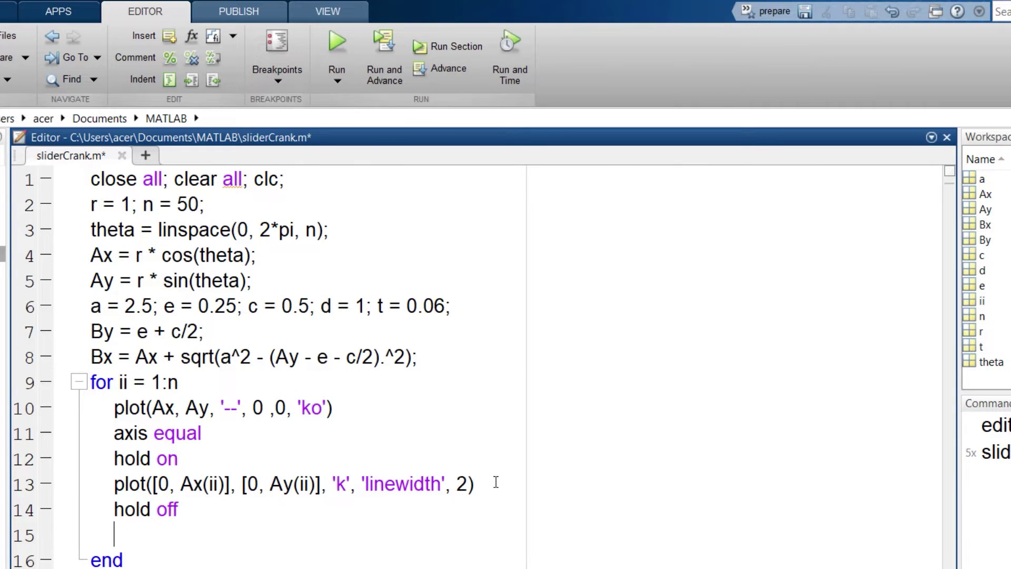
type("pause(0.02")
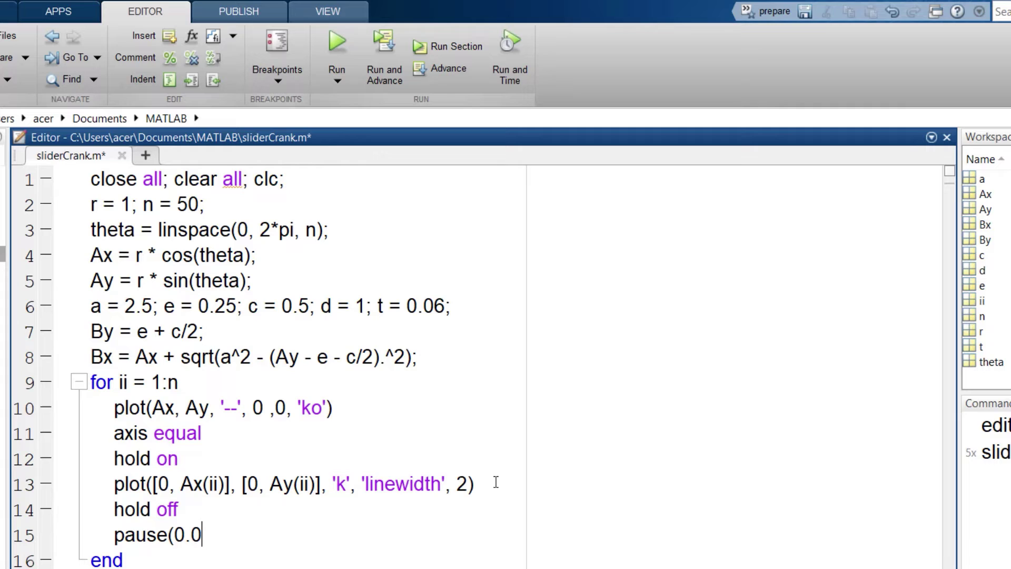
type(")")
key("F5")
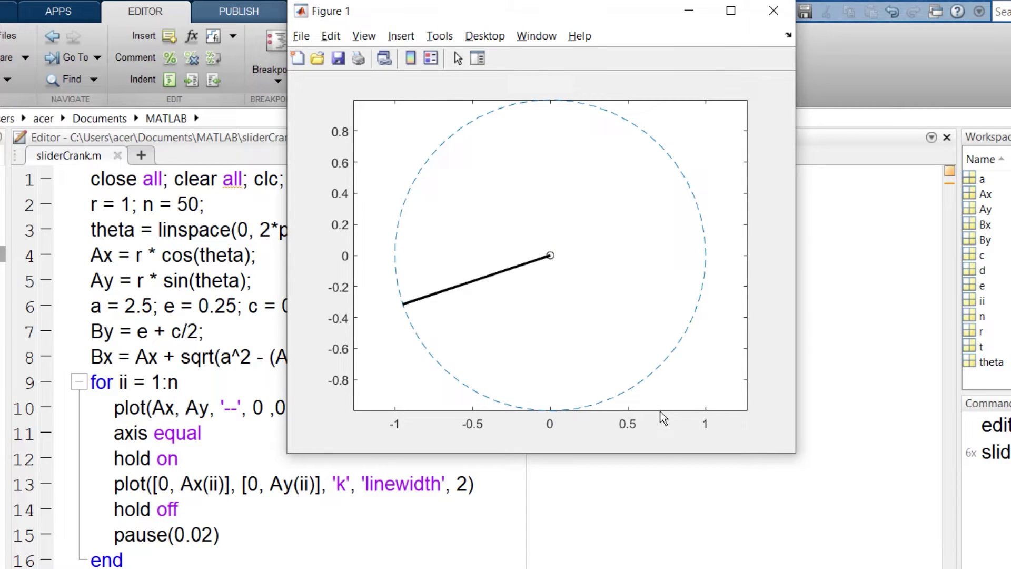
Add 'ko' markers at Ax(ii), Ay(ii) and Bx(ii), By inside the loop, then run.
left_click(773, 12)
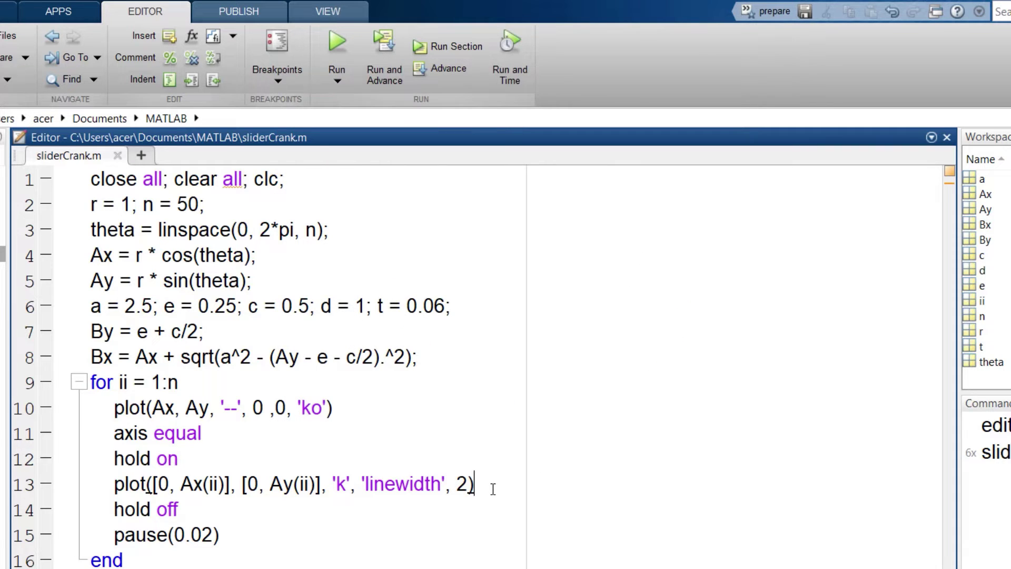
key("Return")
type("plot(Ax")
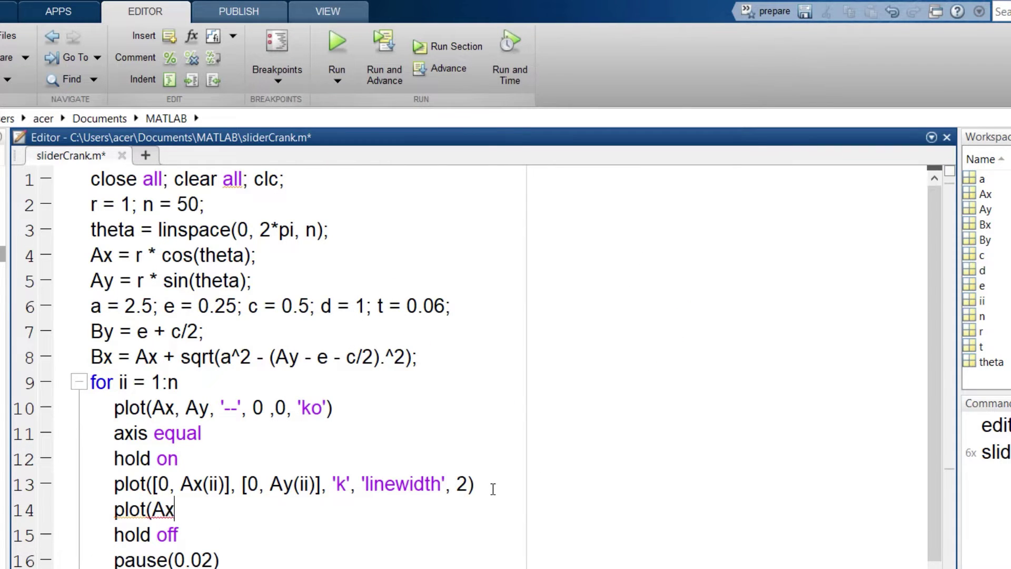
type("(ii), Ay(ii), ")
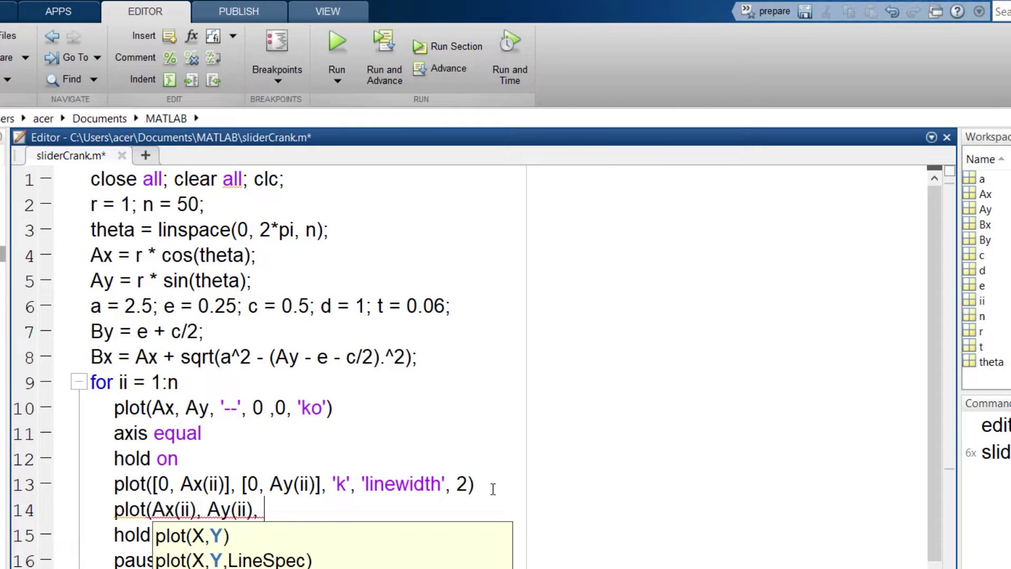
type("'ko')")
key("Return")
type("plot")
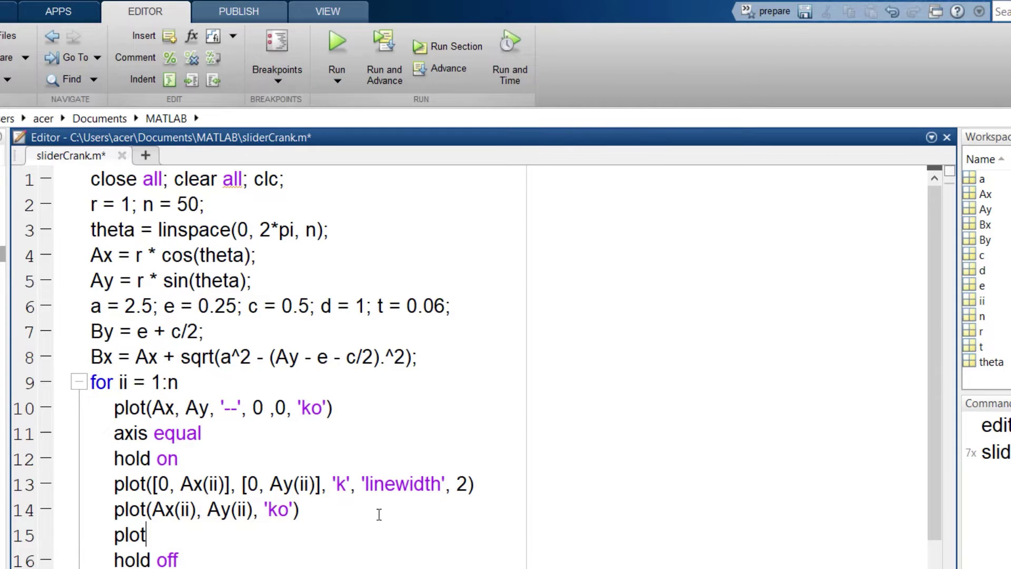
type("(Bx(ii), By,'ko')")
key("F5")
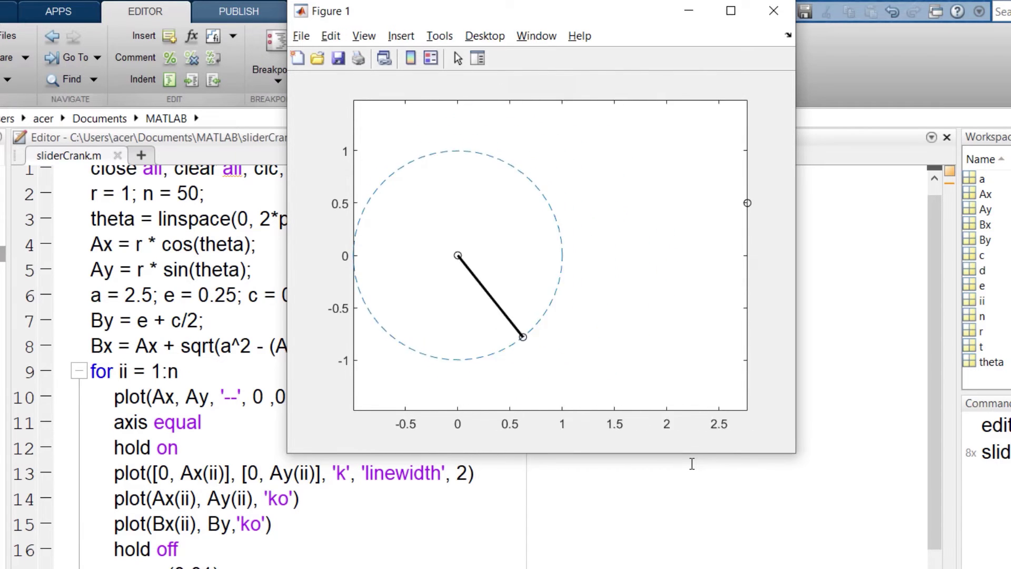
left_click(774, 10)
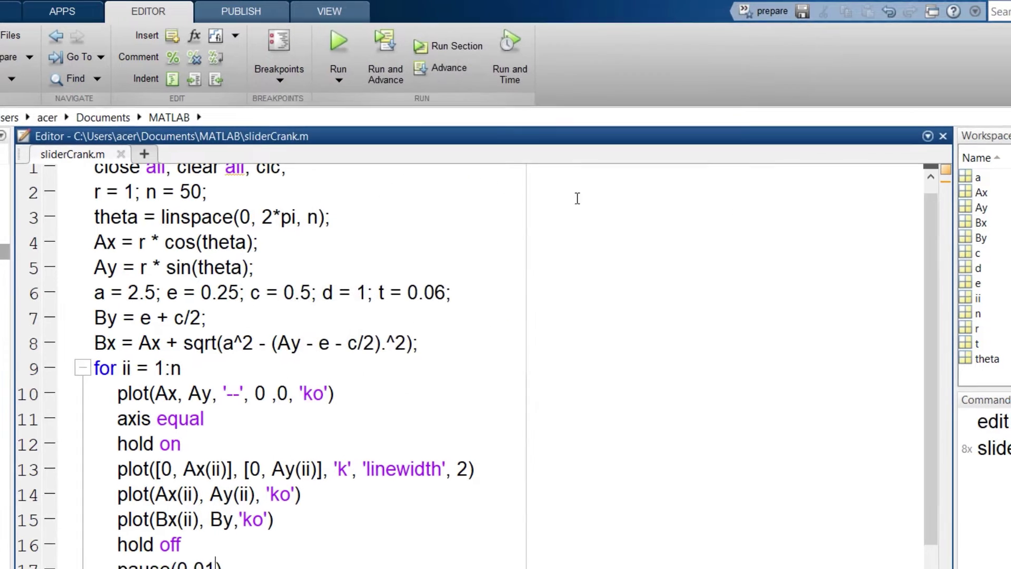
Add axislimits = [min(Ax)*1.1 max(Bx)*1.2 min(Ay)*1.1 max(Ay)*1.1] and axis(axislimits) in the loop, then run.
key("Return")
type("ax")
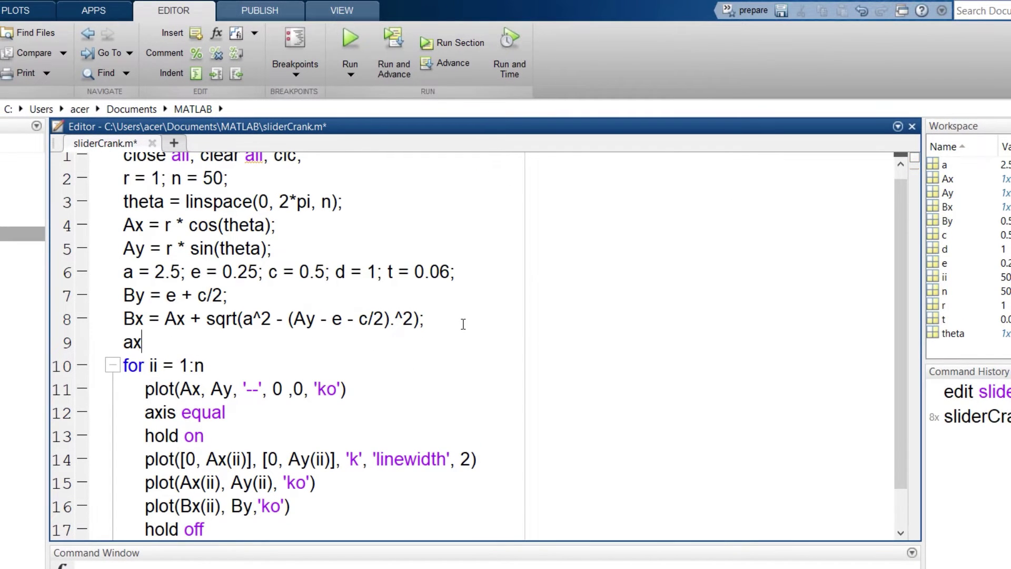
type("islimits = [min(Ax)")
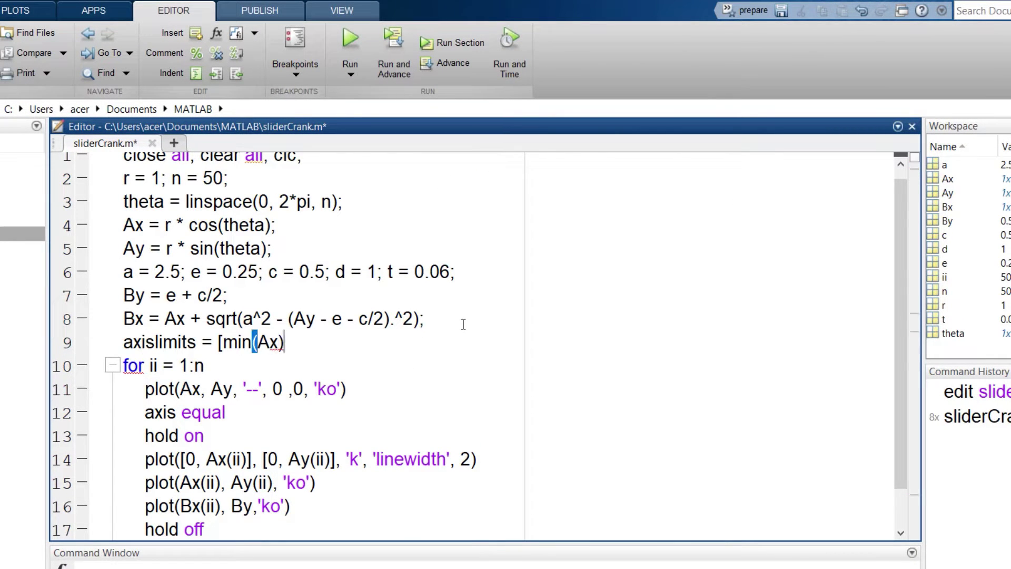
type("*1.1 max")
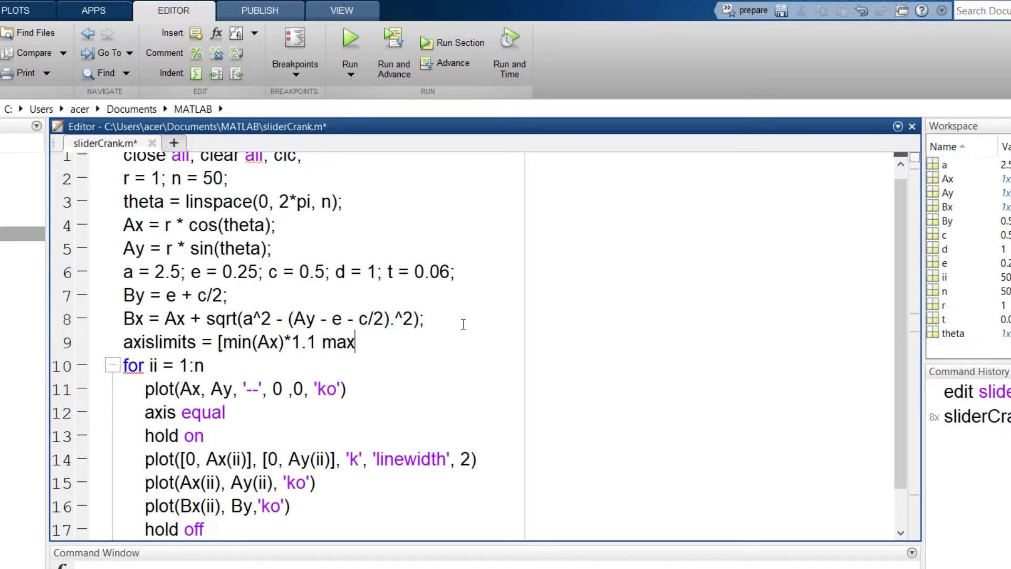
type("(Bx)*1.2 ")
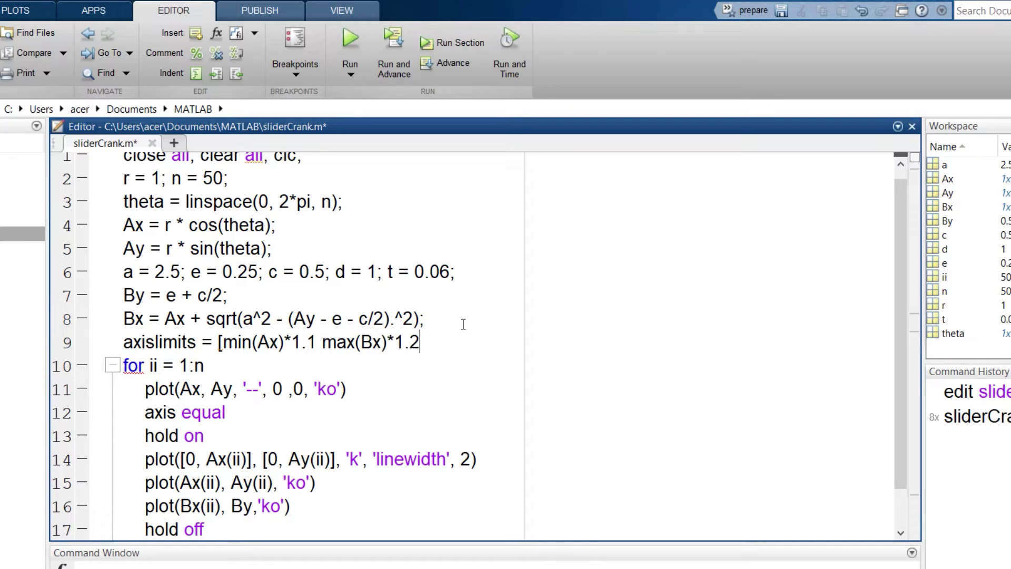
type("min(Ay)")
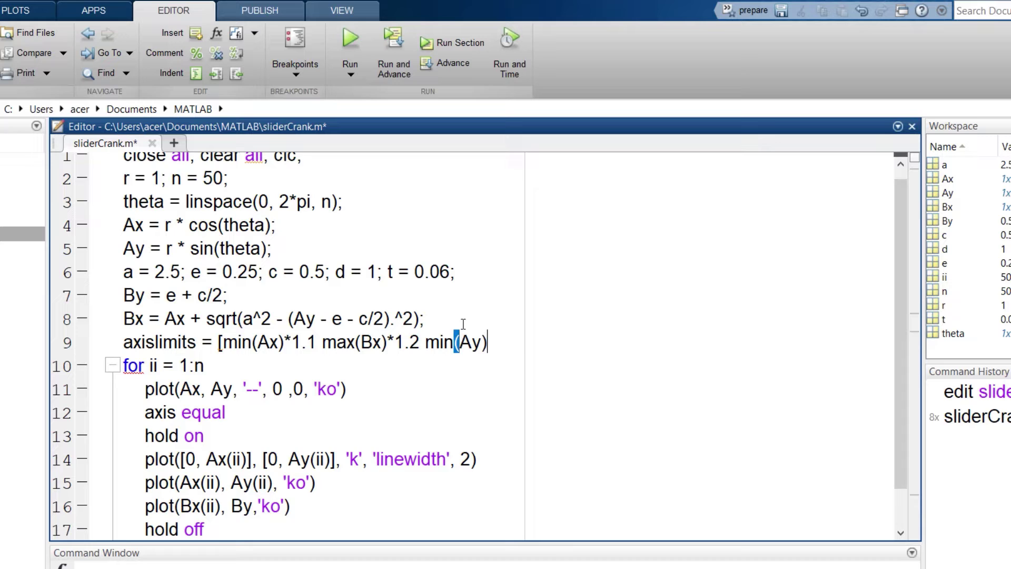
type("*1.1 max(Ay)")
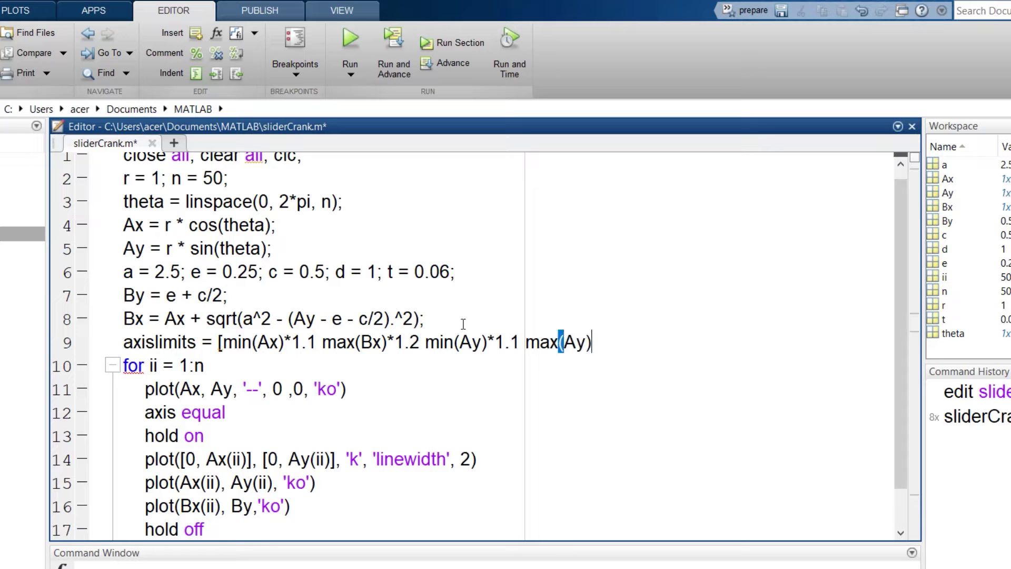
type("*1.1]")
scroll(303, 464, "down", 1)
key("Return")
type("axis")
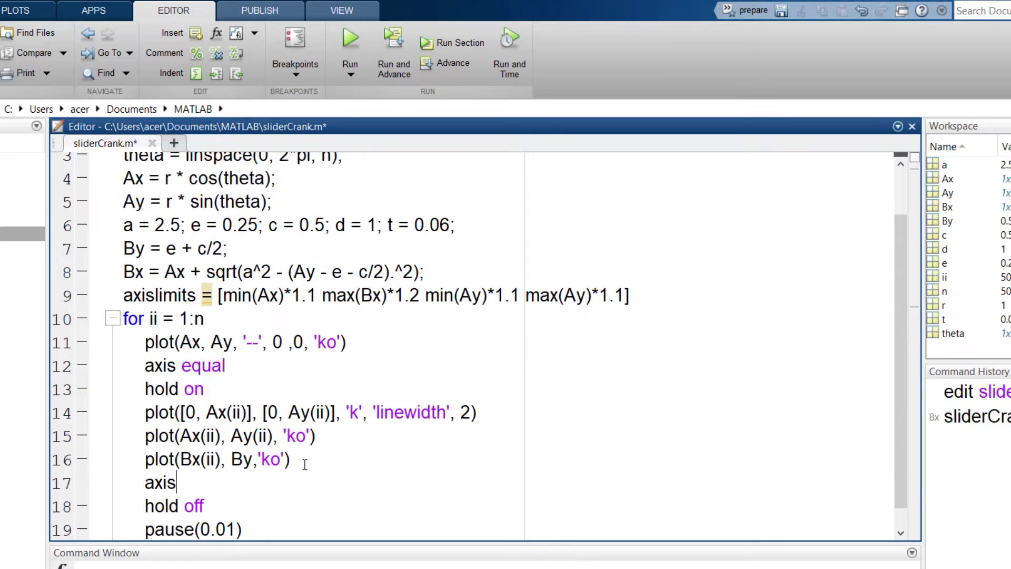
type("(axislimits")
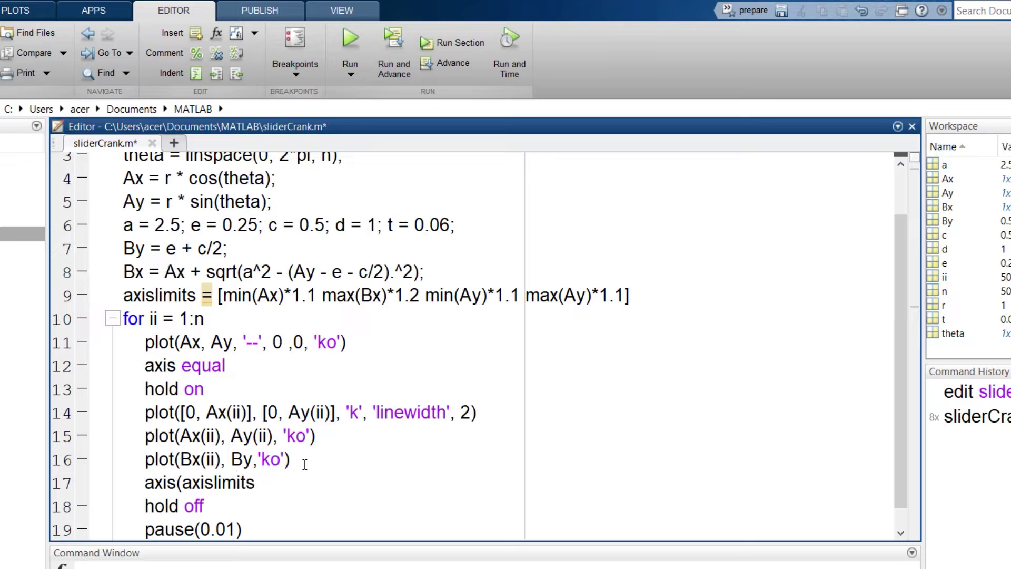
type(")")
key("F5")
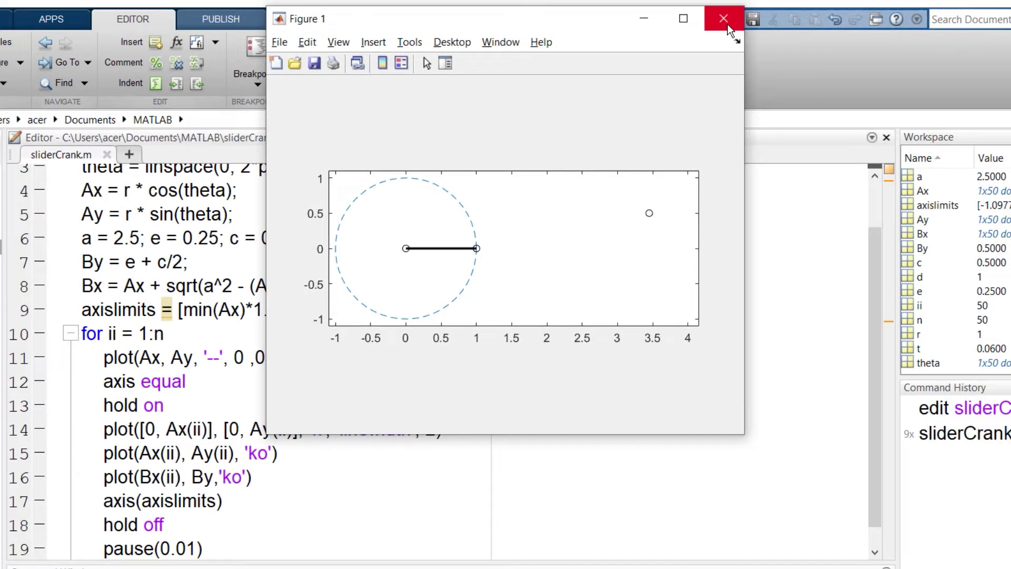
Add plot([Ax(ii), Bx(ii)], [Ay(ii), By], 'k', 'linewidth', 2) as line 18, then enlarge the Command Window.
left_click(724, 18)
left_click(266, 472)
key("Return")
type("plot([Ax(ii), Bx(i")
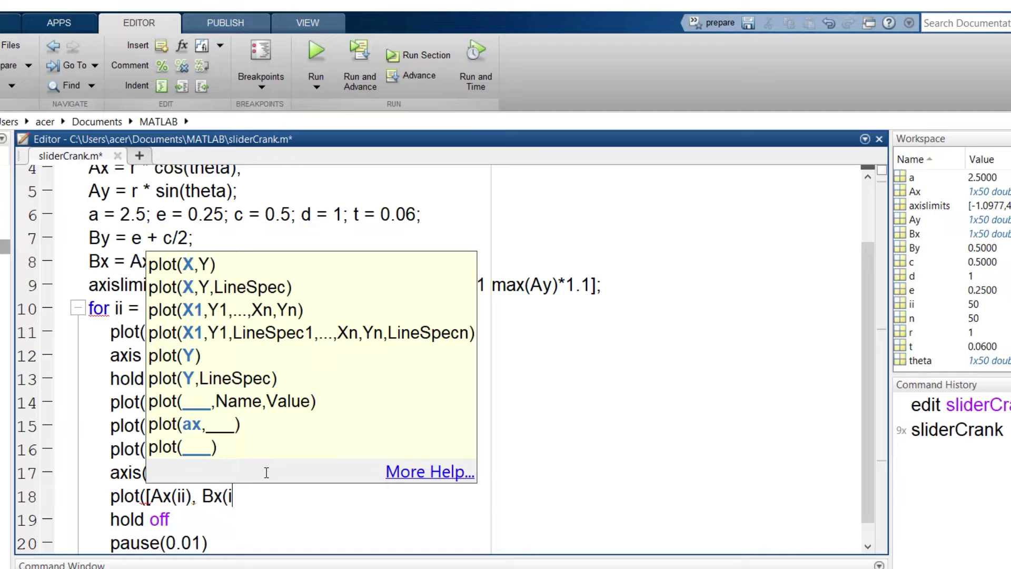
type("i)], [Ay(ii), By")
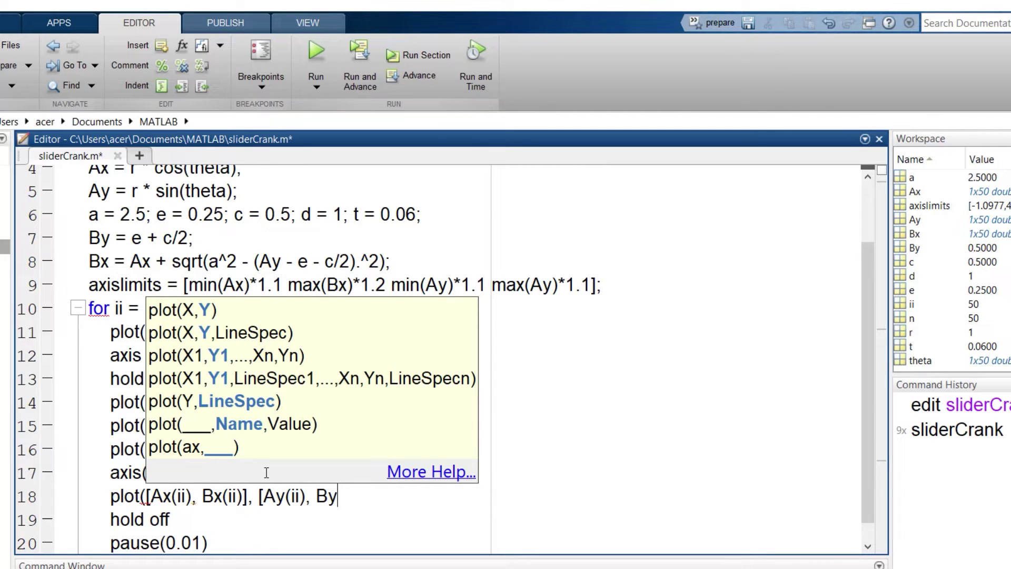
type("], '")
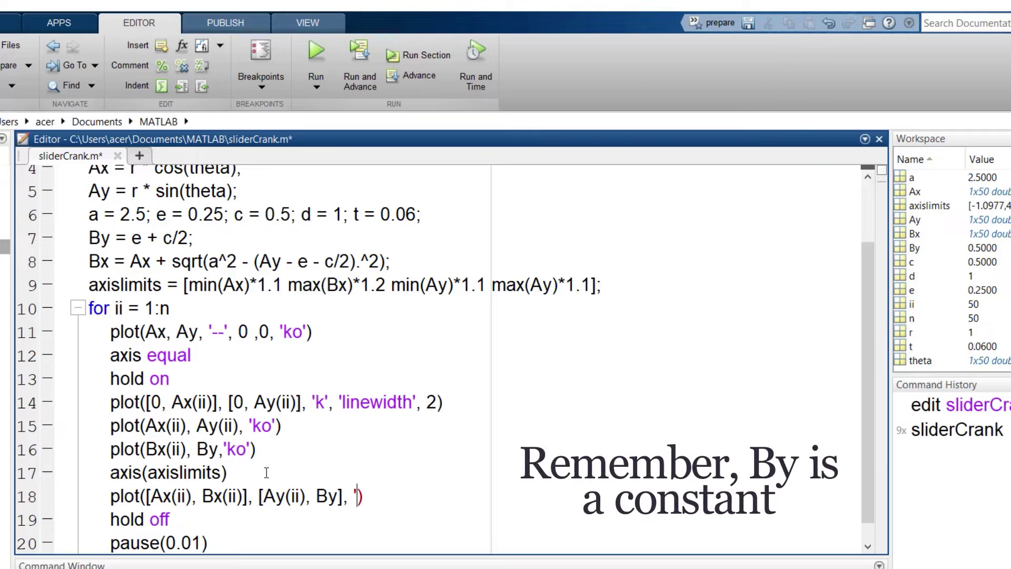
type("k', 'linewidth', 2")
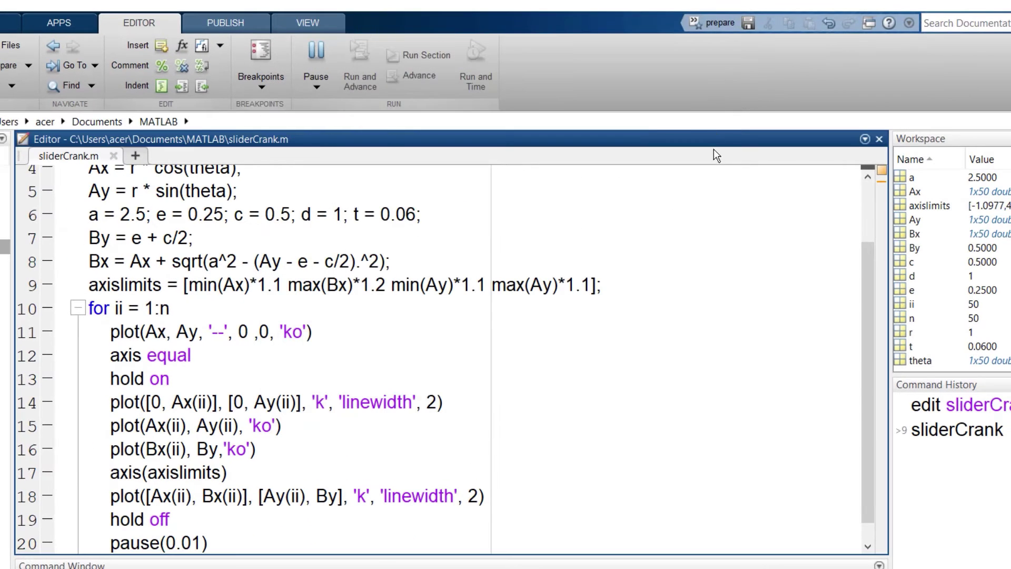
left_click_drag(384, 556, 349, 282)
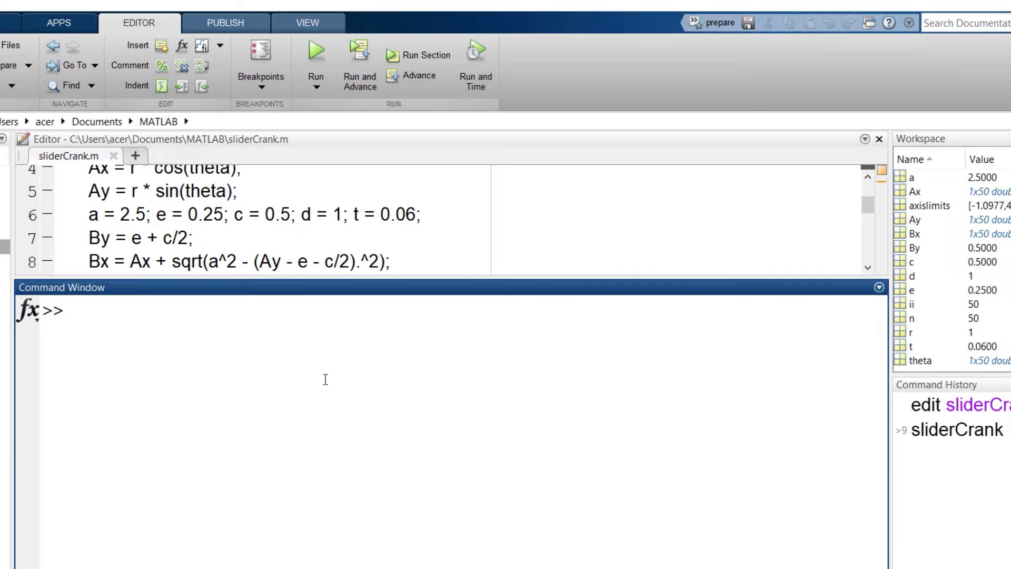
type("help fill")
Show the help for fill, then begin line 19 with sliderX = [Bx(ii).
key("Return")
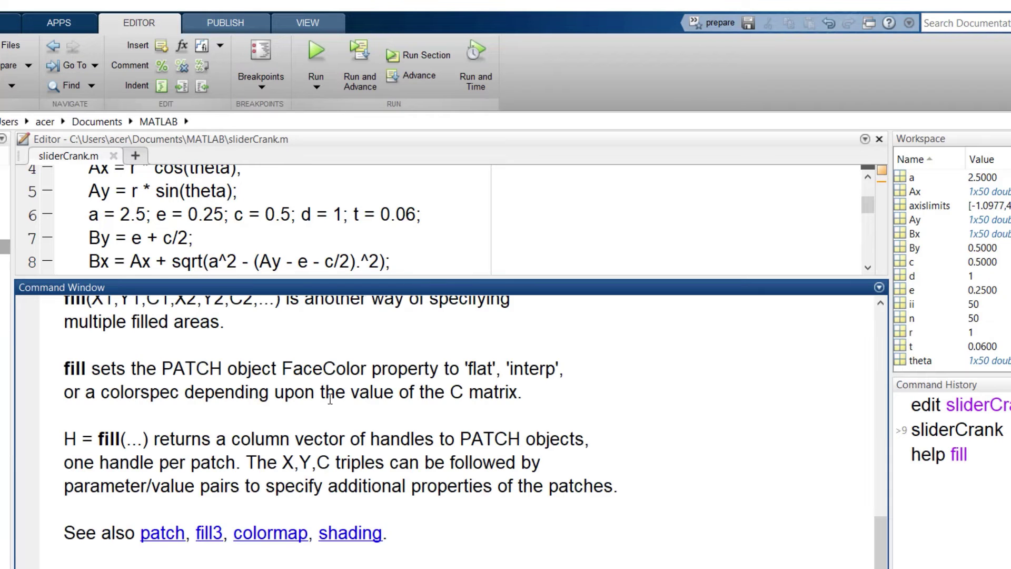
scroll(331, 399, "up", 3)
scroll(336, 415, "up", 3)
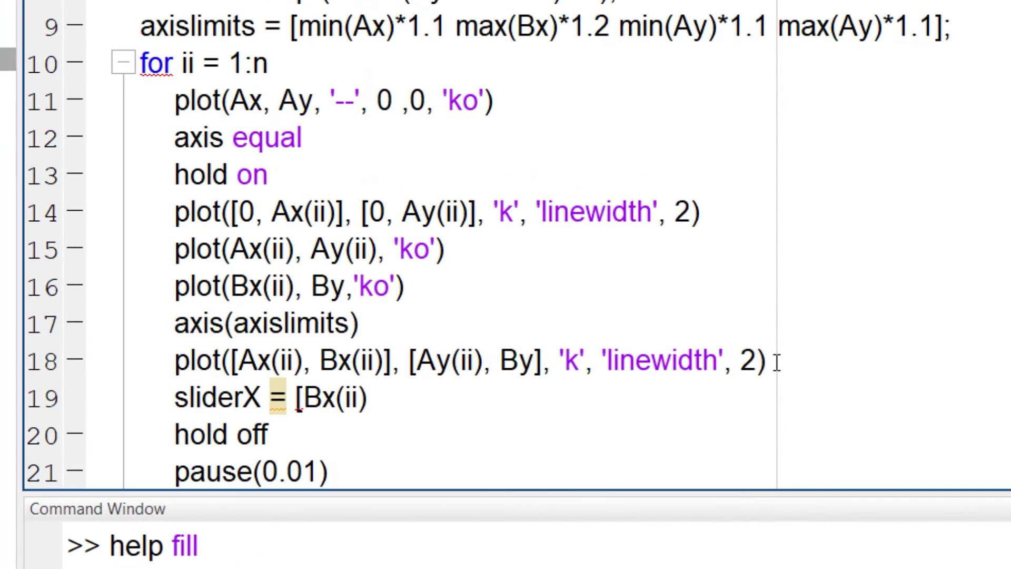
type("-d/2 Bx(ii)")
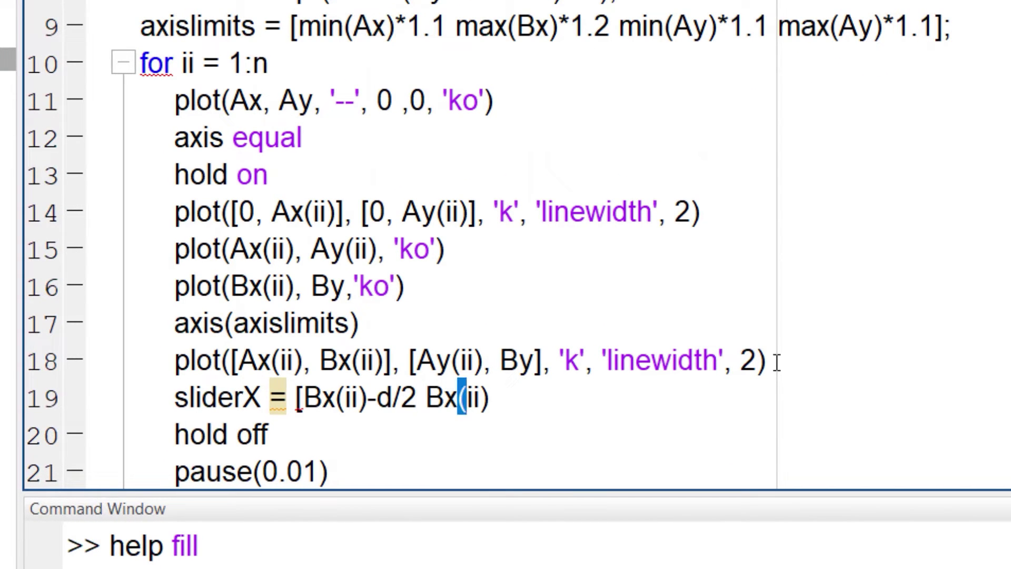
type("-d/2 Bx(ii)+d/2 Bx(ii)+")
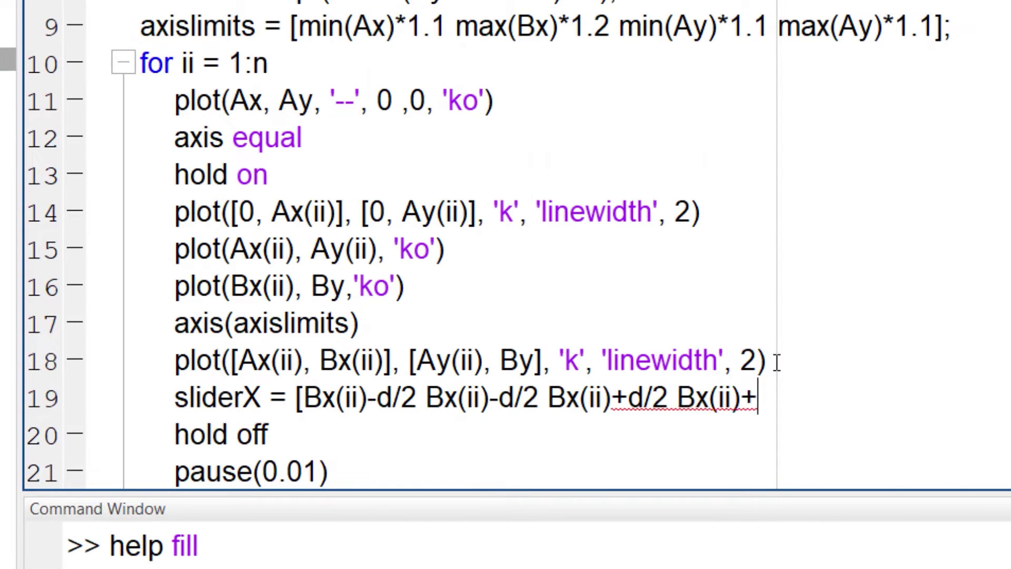
type("d/2 Bx(ii)-")
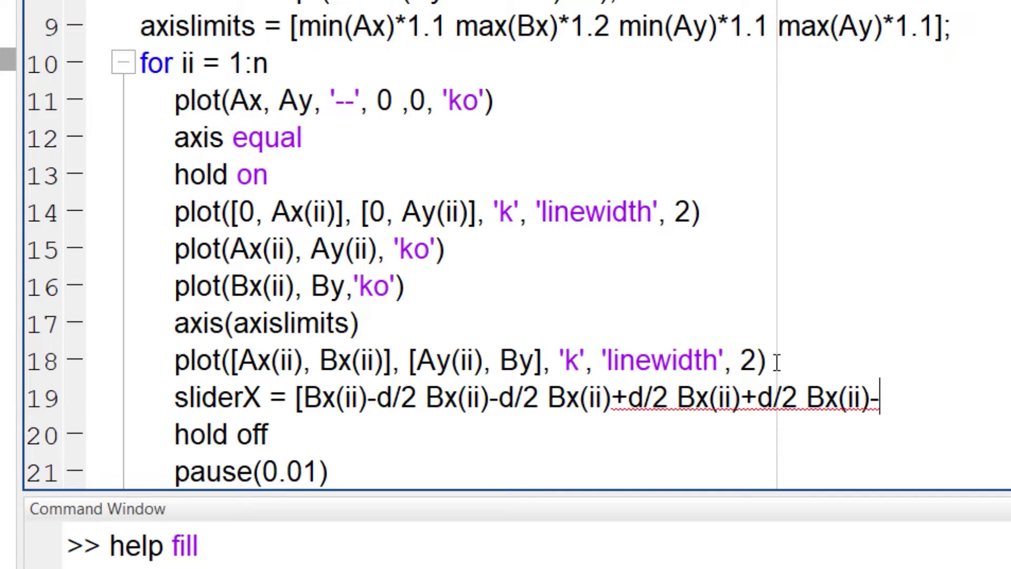
type("d/2];")
Add sliderY = [e e+c e+c e e] and fill(sliderX, sliderY, 'm'), fix the sldierX typo, and run.
left_click(979, 32)
key("Return")
type("sliderY = [e e")
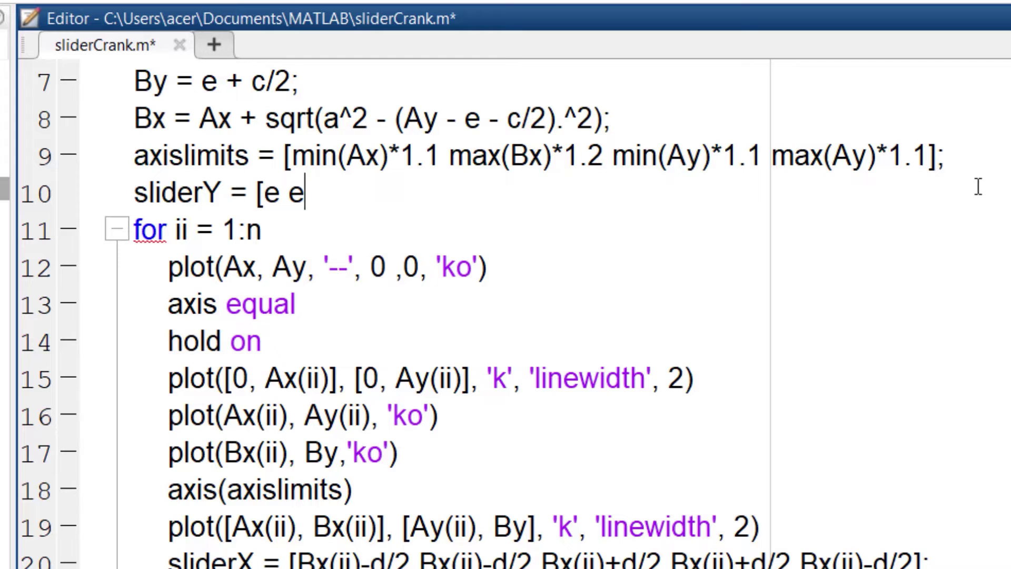
type("];")
scroll(948, 316, "down", 1)
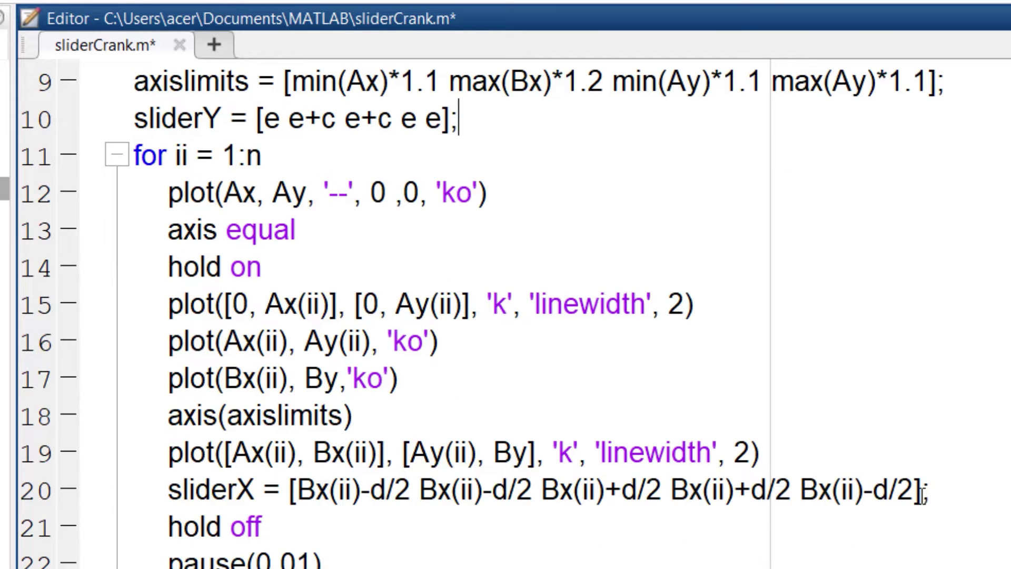
left_click(937, 489)
key("Return")
type("fill(sldierX, s")
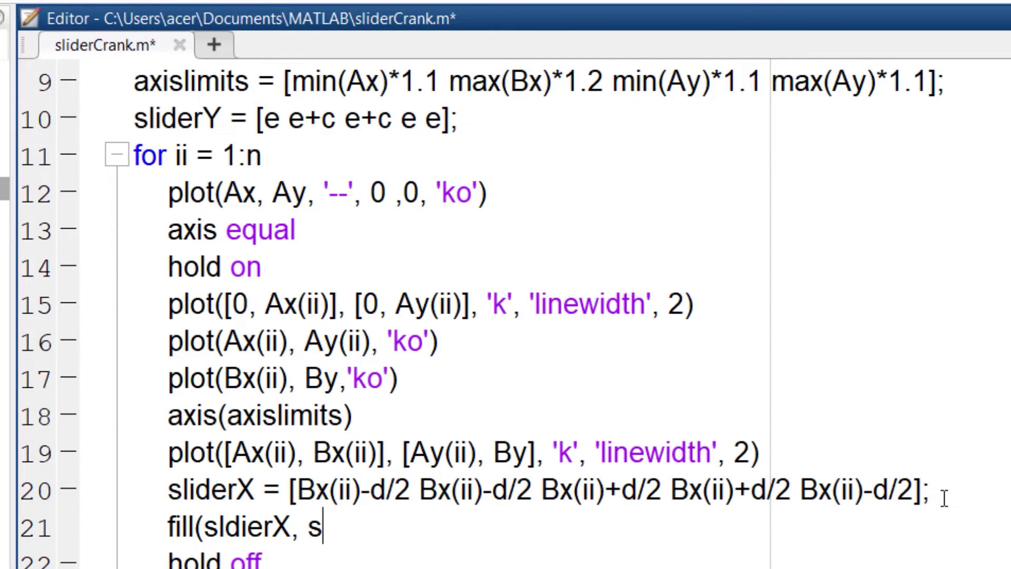
type("liderY, 'm')")
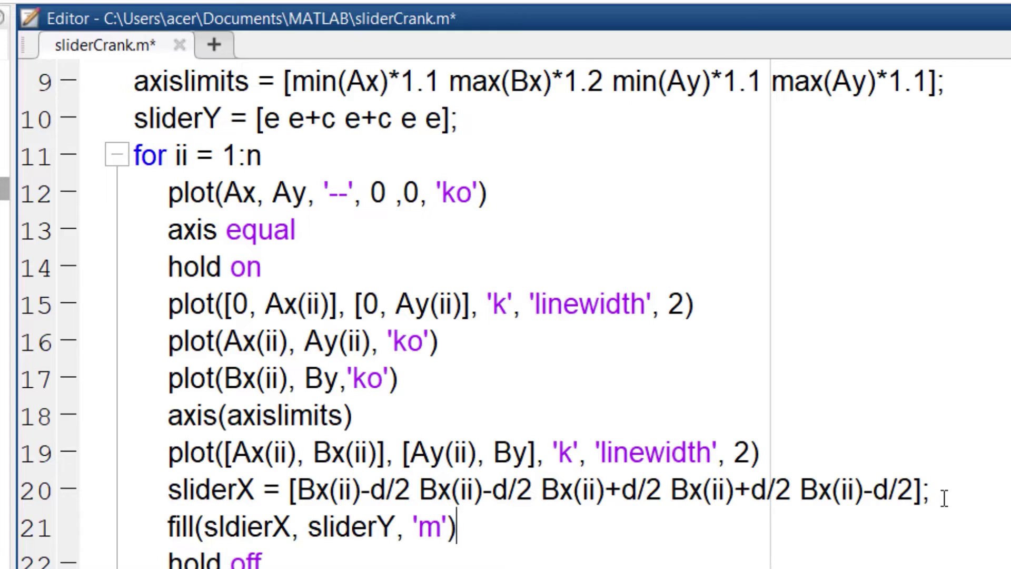
left_click(248, 527)
key("BackSpace")
key("BackSpace")
type("id")
key("F5")
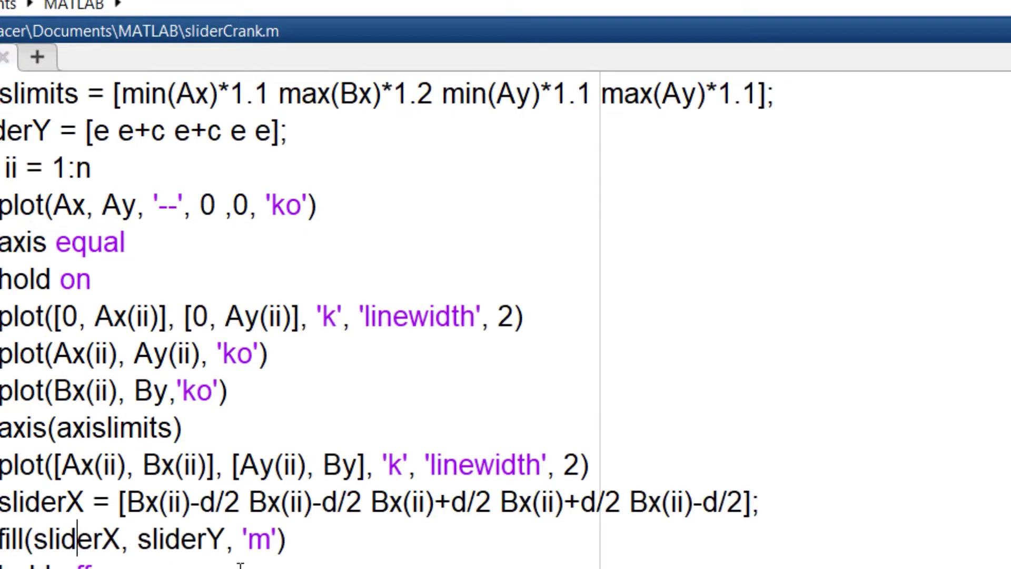
Move the sliderX and fill lines to just after hold on.
mouse_move(334, 526)
left_mouse_down()
mouse_move(179, 526)
mouse_move(49, 497)
left_mouse_up()
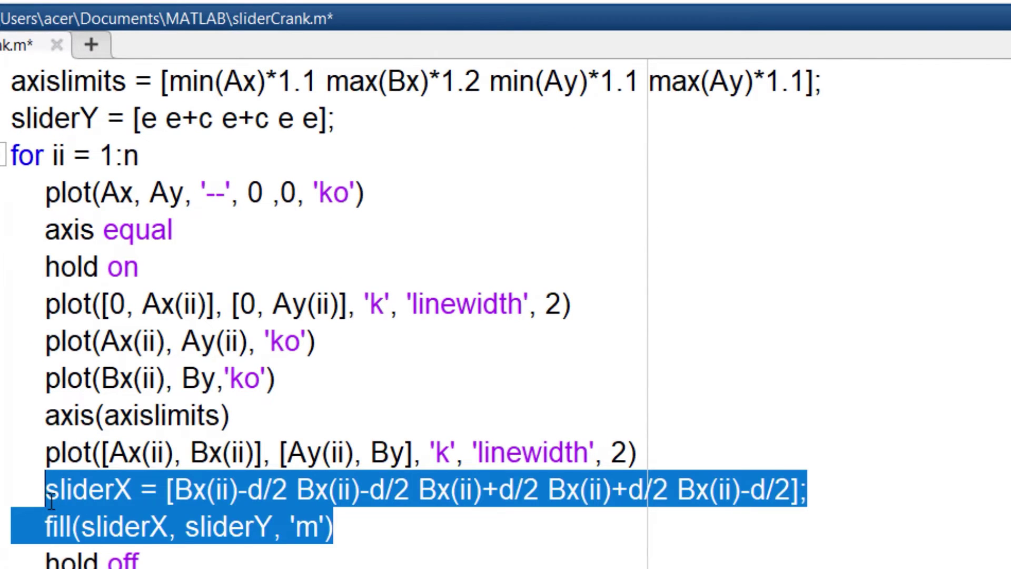
key("Delete")
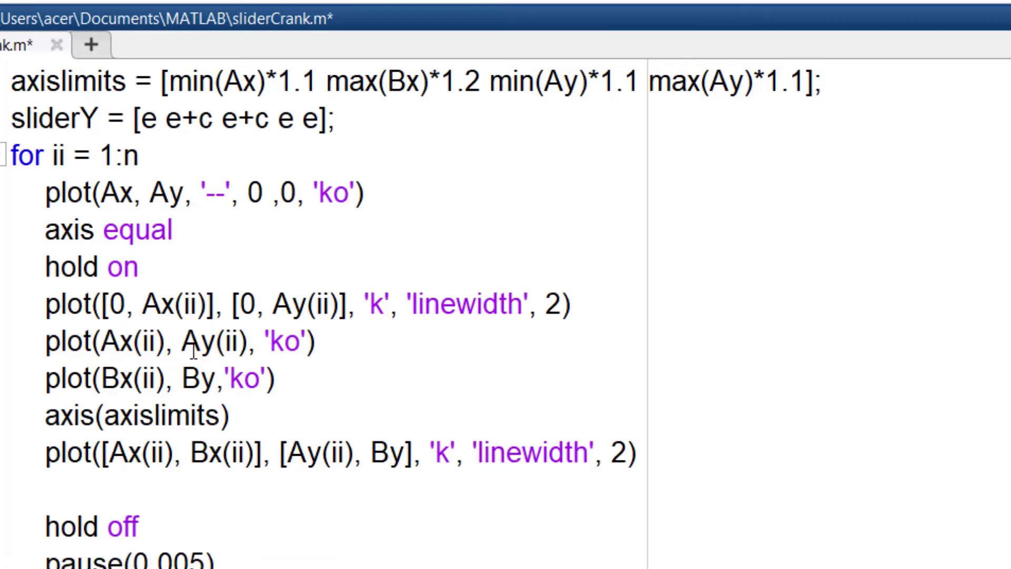
key("ctrl+z")
scroll(550, 360, "up", 2)
Copy the sliderX line below sliderY above the loop and select its 'slider' word.
left_click_drag(45, 527, 809, 526)
key("ctrl+c")
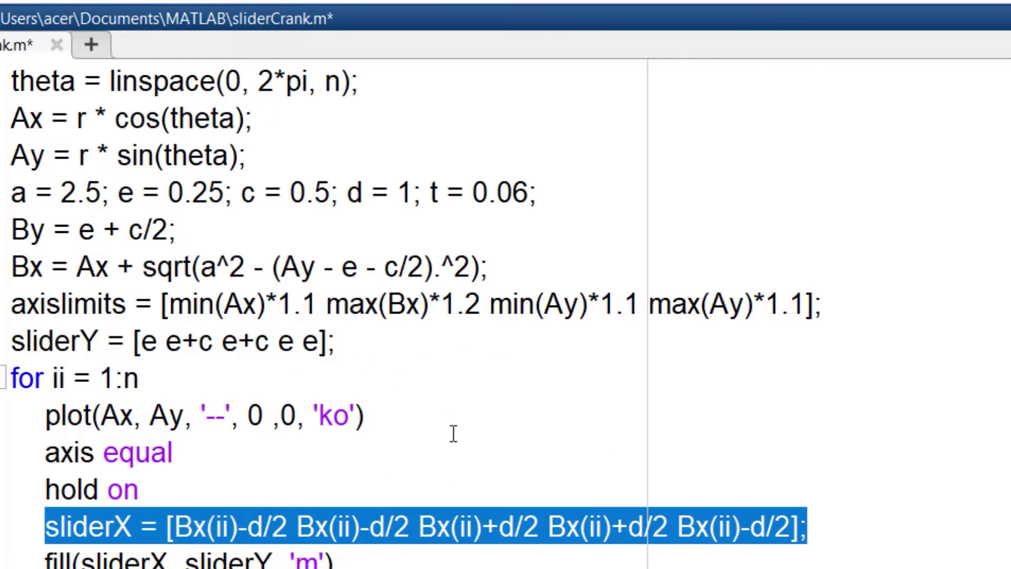
left_click(407, 348)
key("Return")
key("ctrl+v")
left_click_drag(81, 378, 11, 378)
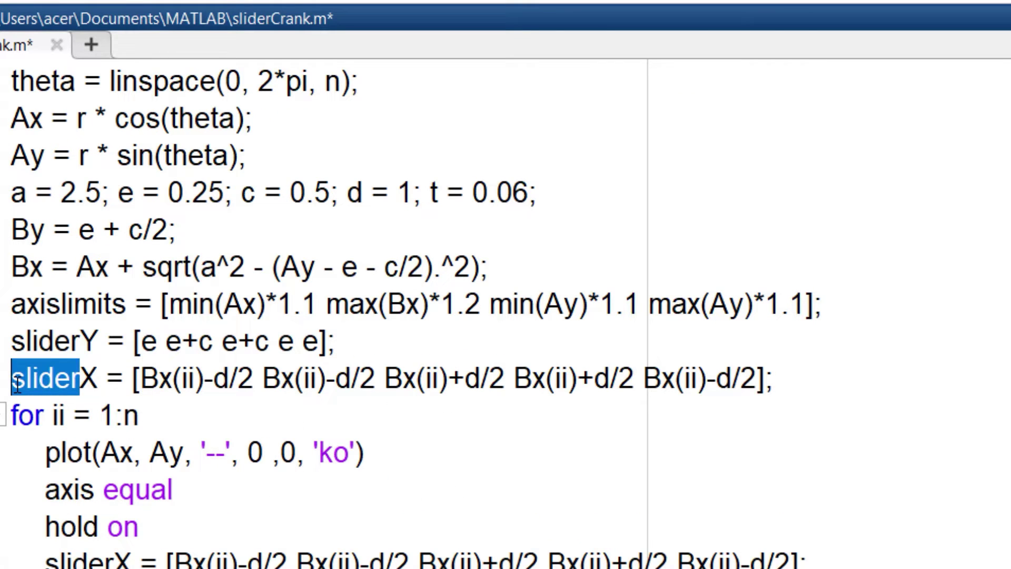
type("ground")
Rewrite groundX with min(Bx)-d/2 and max(Bx)+d/2 so it spans the slider's full travel.
left_click(196, 379)
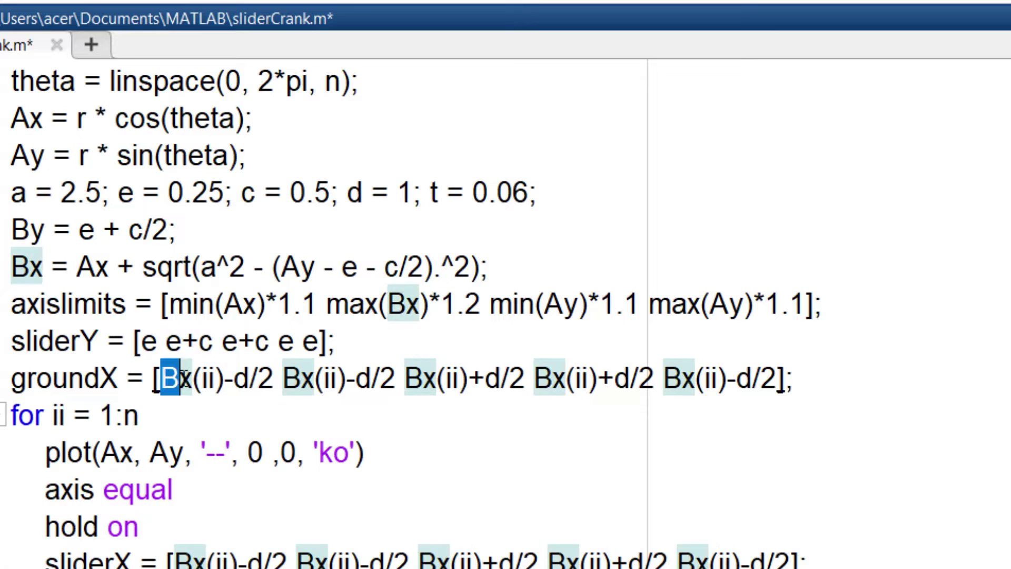
left_click_drag(158, 379, 224, 380)
type("min(Bx)")
left_click_drag(316, 379, 405, 379)
key("shift+Right")
key("shift+Right")
key("shift+Right")
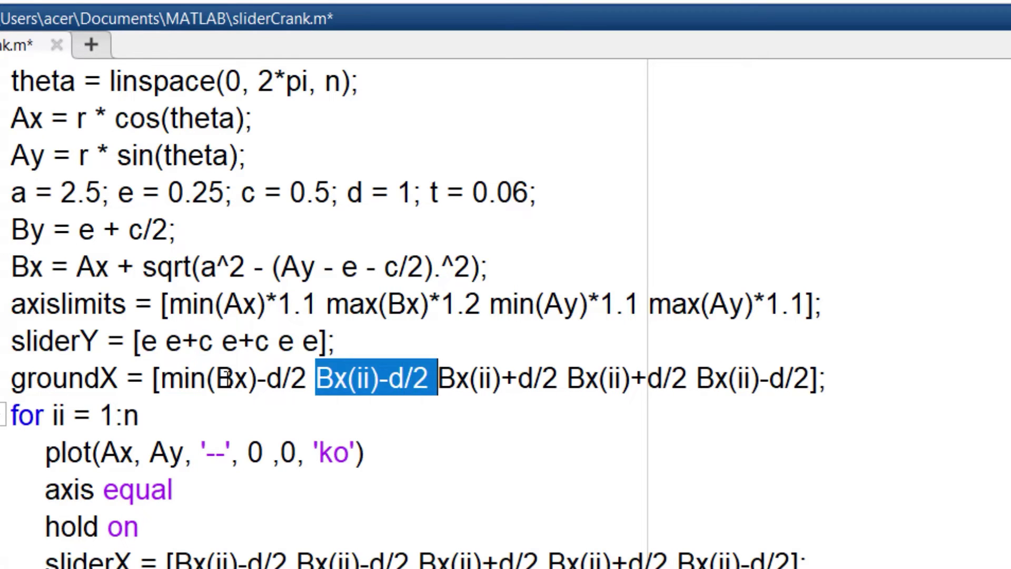
type("min(Bx)-d/2")
key("Right")
key("Right")
key("ctrl+shift+Right")
key("ctrl+shift+Right")
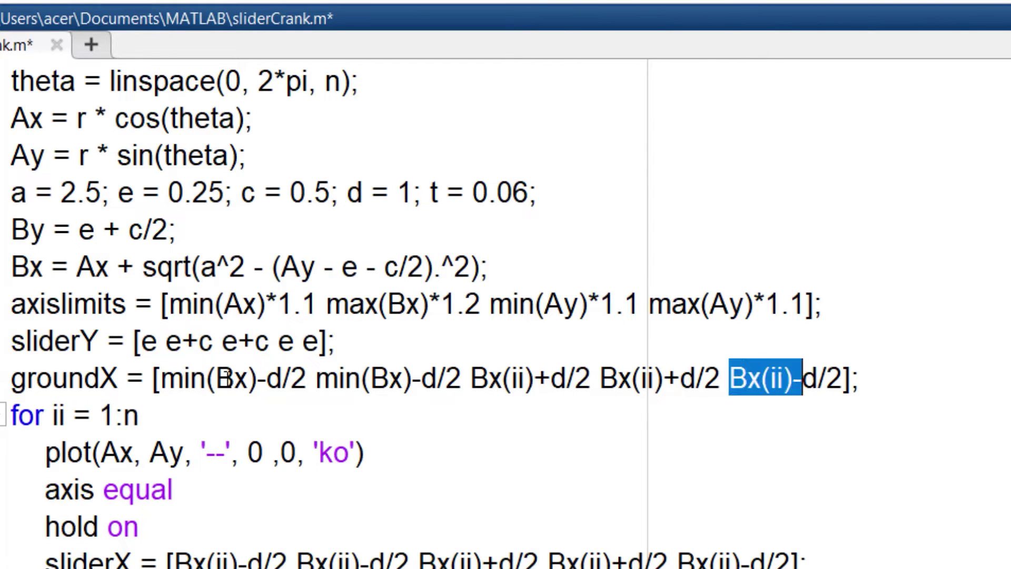
key("ctrl+shift+Right")
key("ctrl+shift+Right")
key("ctrl+v")
key("ctrl+Left")
key("ctrl+Left")
key("shift+Left")
key("shift+Left")
key("BackSpace")
type(")")
key("Left")
key("Left")
key("Left")
type("ma")
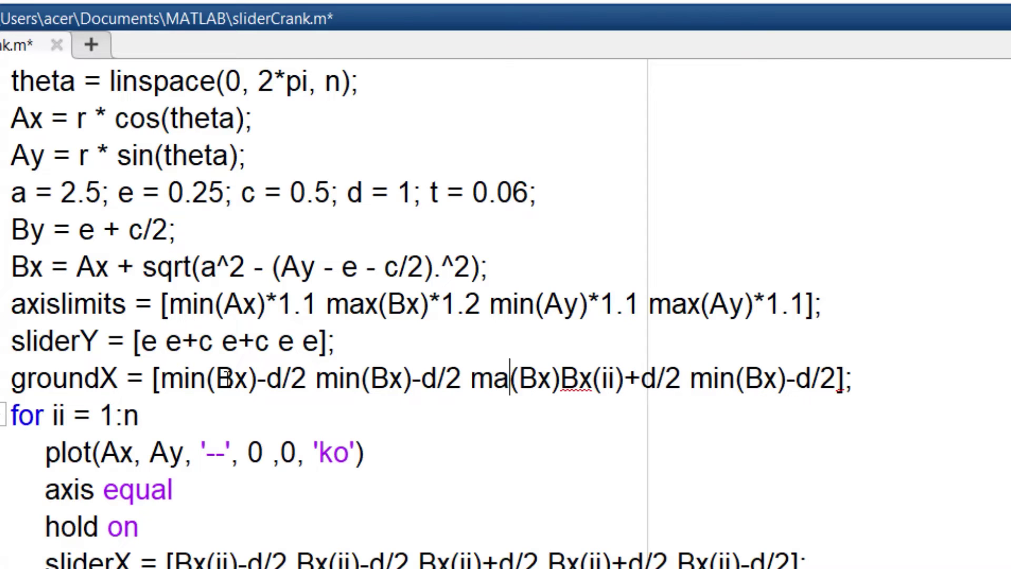
type("x(Bx)+d/2")
key("ctrl+shift+Right")
key("ctrl+shift+Right")
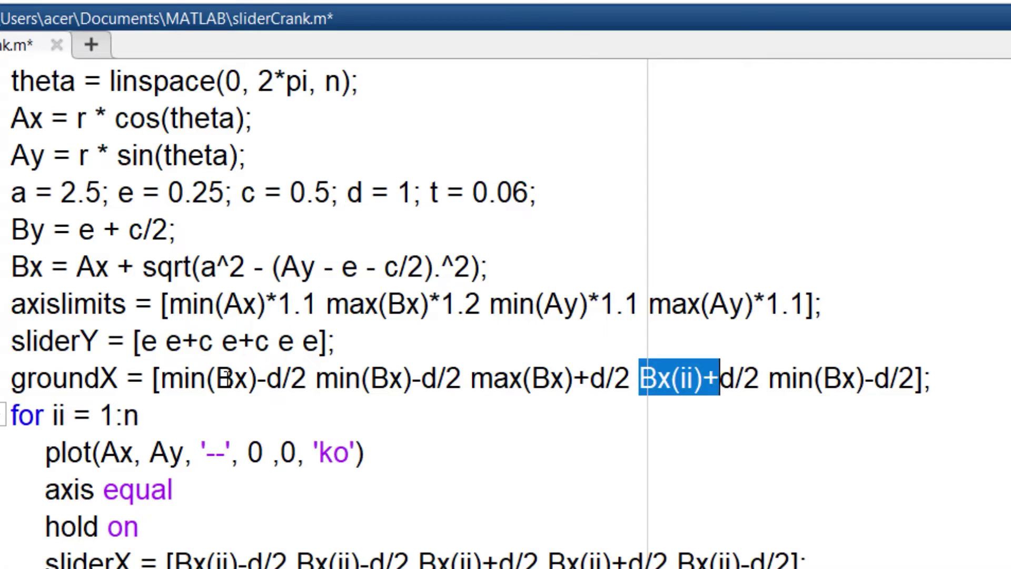
key("shift+Left")
type("max(Bx)")
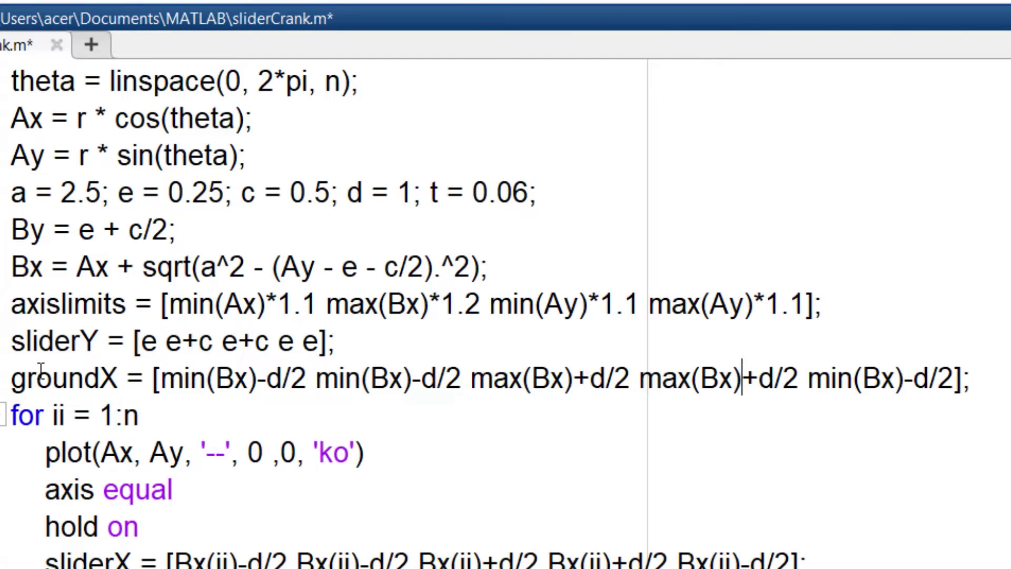
Copy the sliderY line to make groundY = [e-t e e e-t e-t] and add fill(groundX, groundY, 'g').
key("Up")
key("Home")
key("shift+End")
key("ctrl+c")
key("Down")
key("End")
key("Return")
key("ctrl+v")
key("BackSpace")
key("Left")
key("Left")
key("Left")
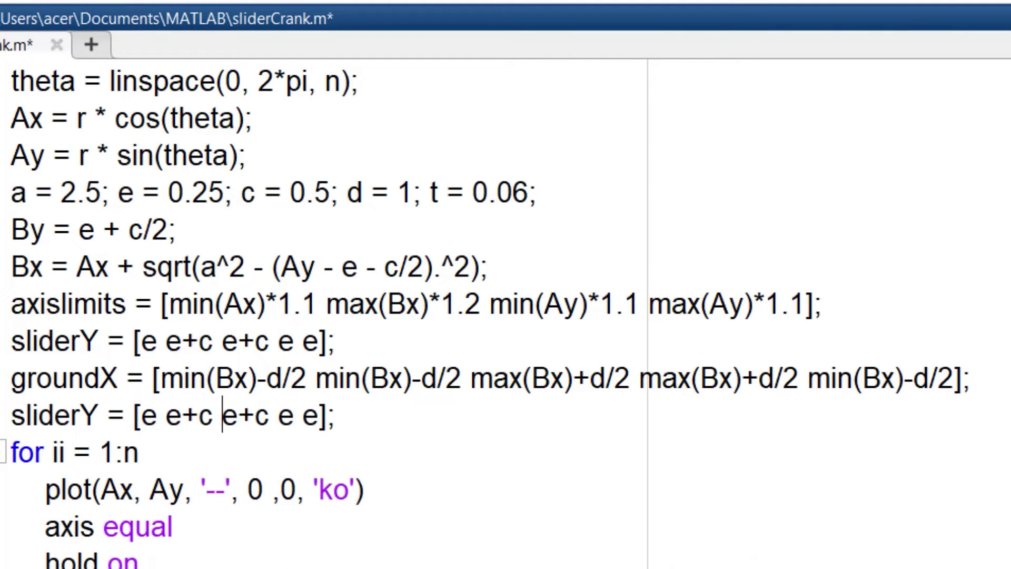
left_click_drag(89, 414, 12, 414)
type("ground")
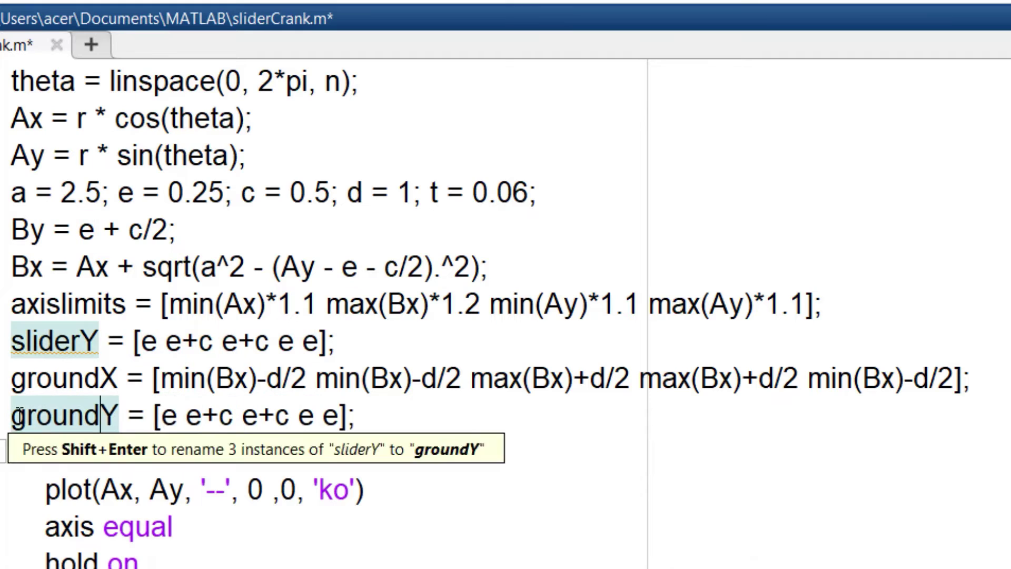
key("Right")
key("Right")
key("Right")
key("shift+Right")
key("shift+Right")
key("shift+Right")
key("shift+Right")
type("e-")
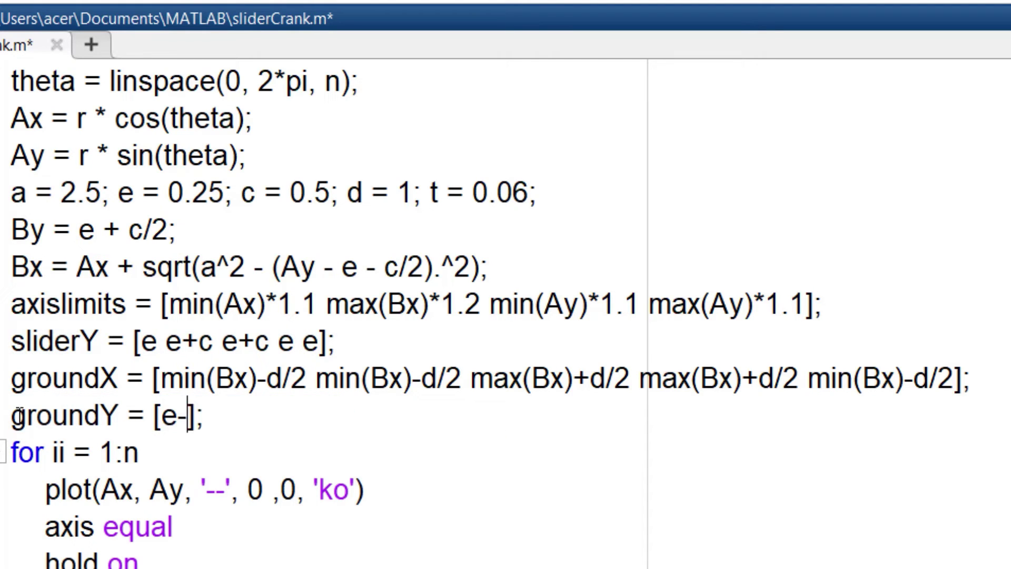
type("t e e e-t e-t")
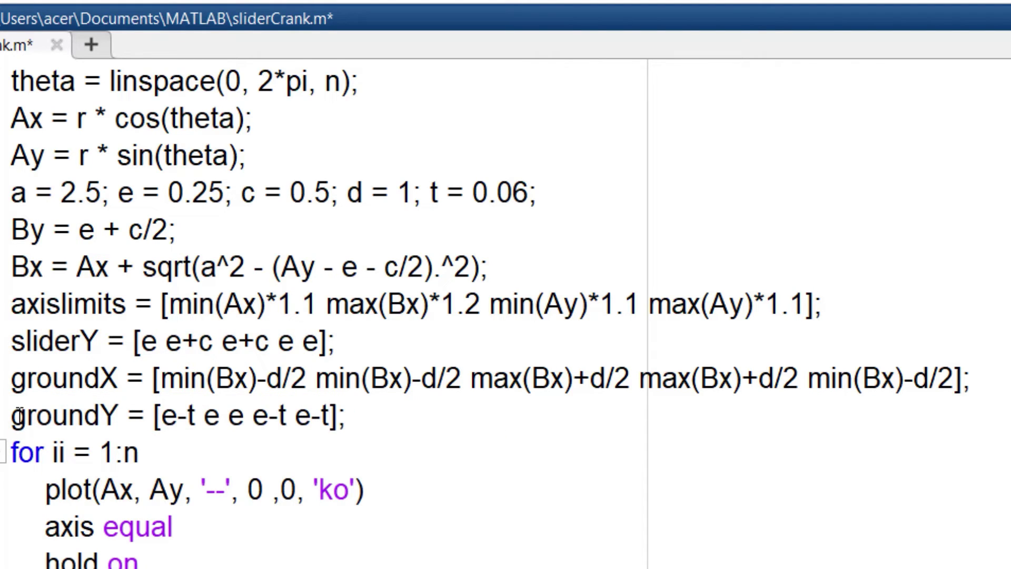
scroll(385, 316, "down", 3)
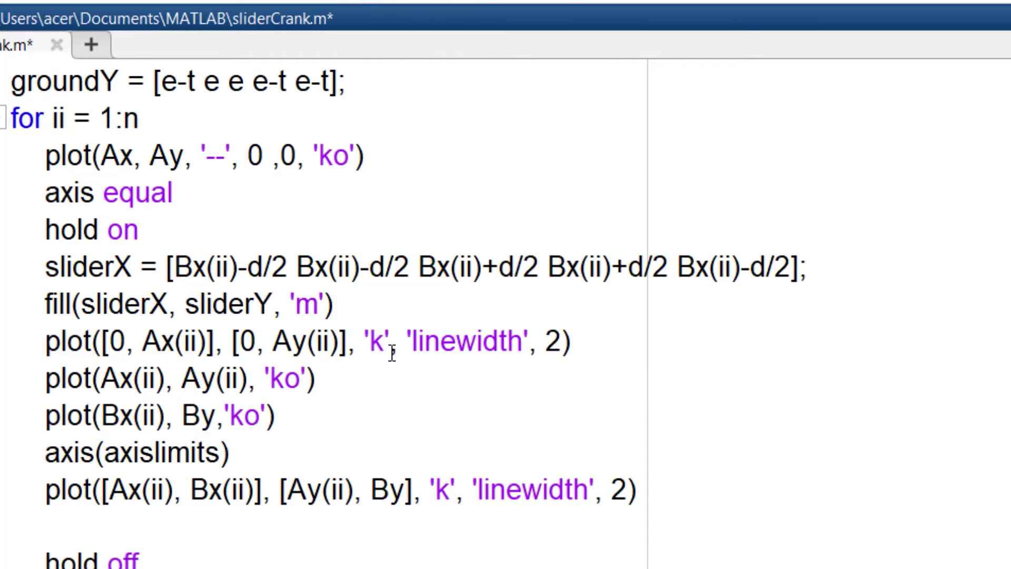
key("Return")
type("fill(groundX")
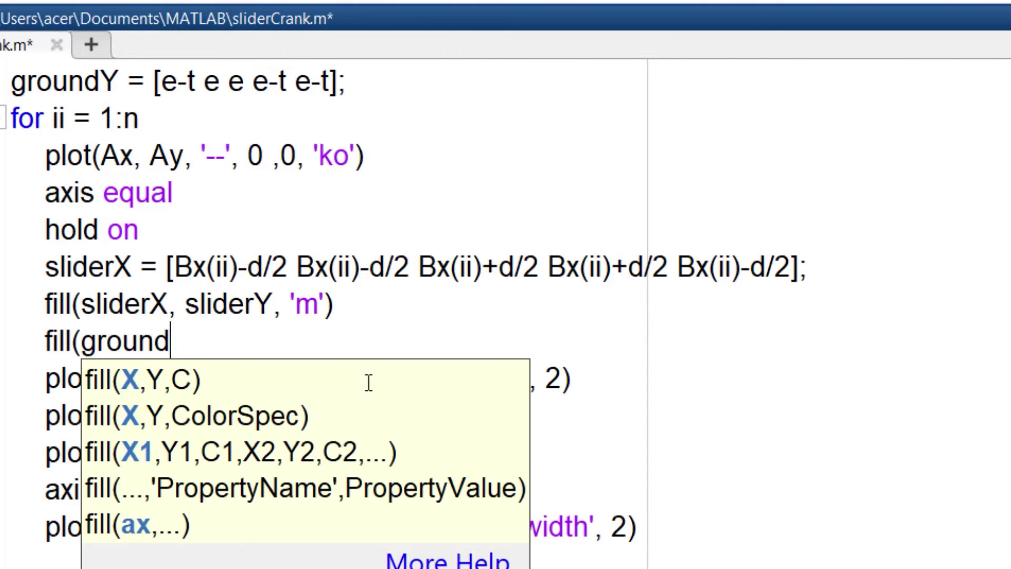
type(", groun")
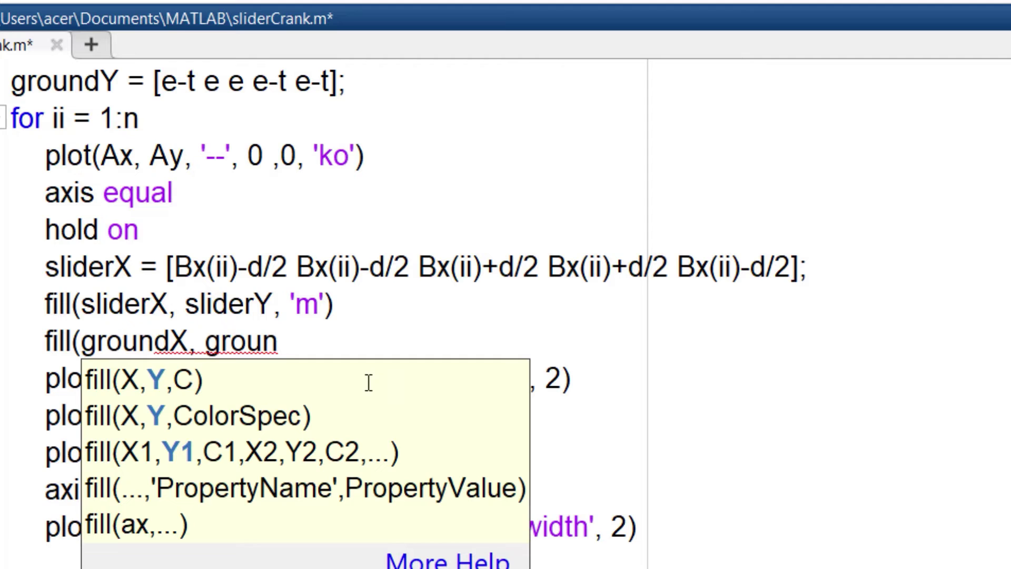
type("dY, 'g')")
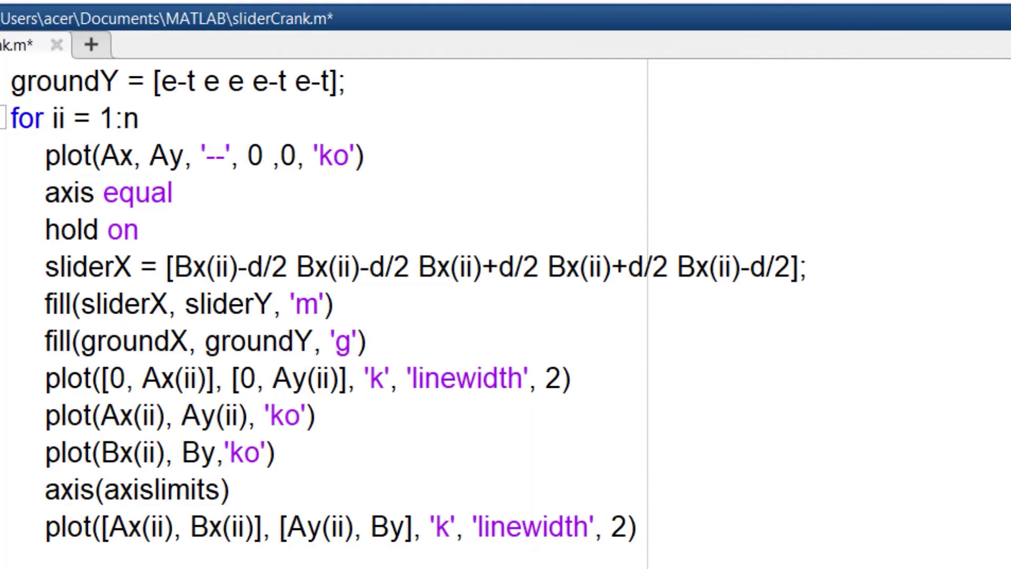
Save and run the script to check the green ground strip in the plot.
key("ctrl+s")
key("F5")
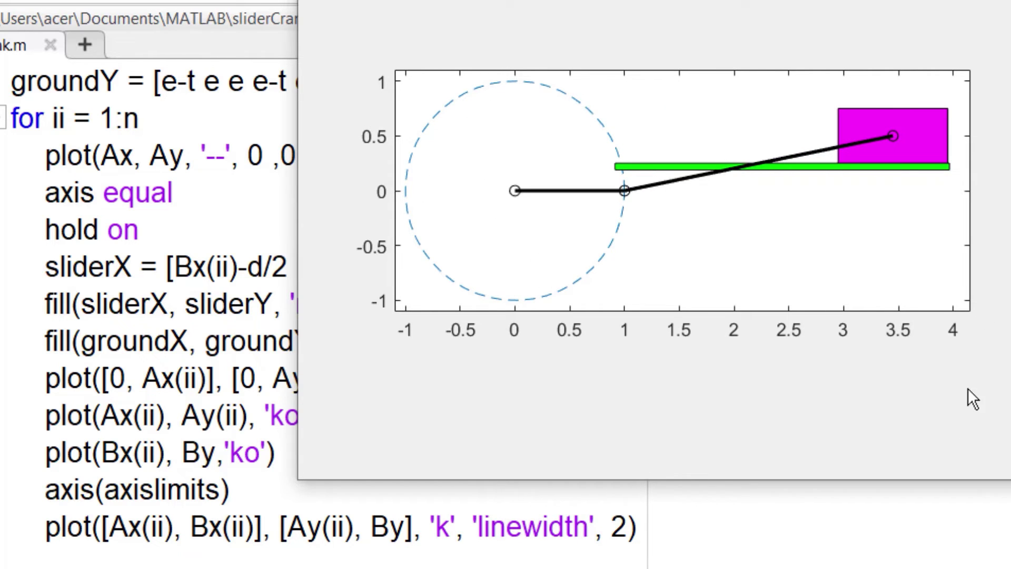
key("alt+Tab")
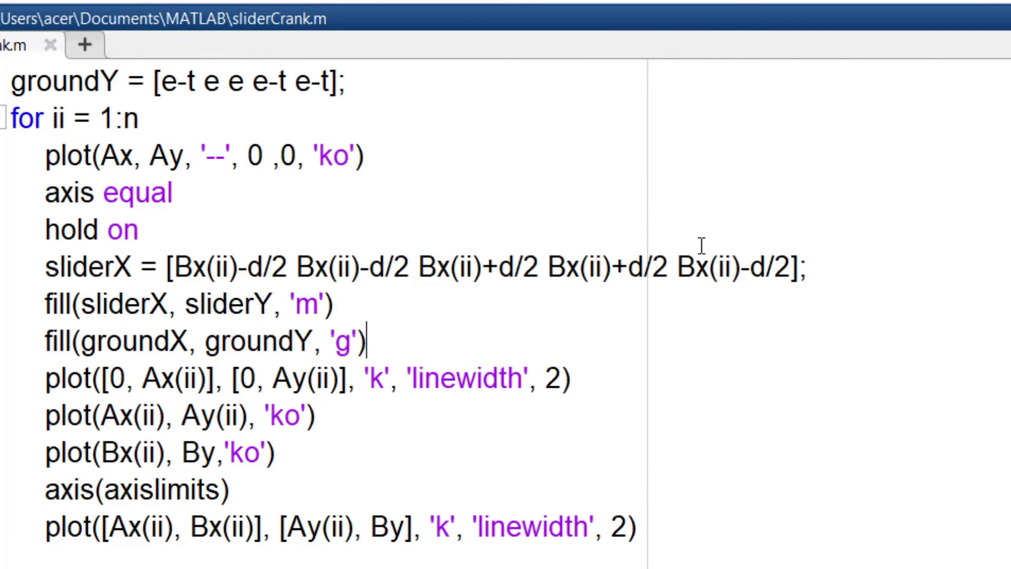
scroll(476, 403, "down", 1)
type("axis off")
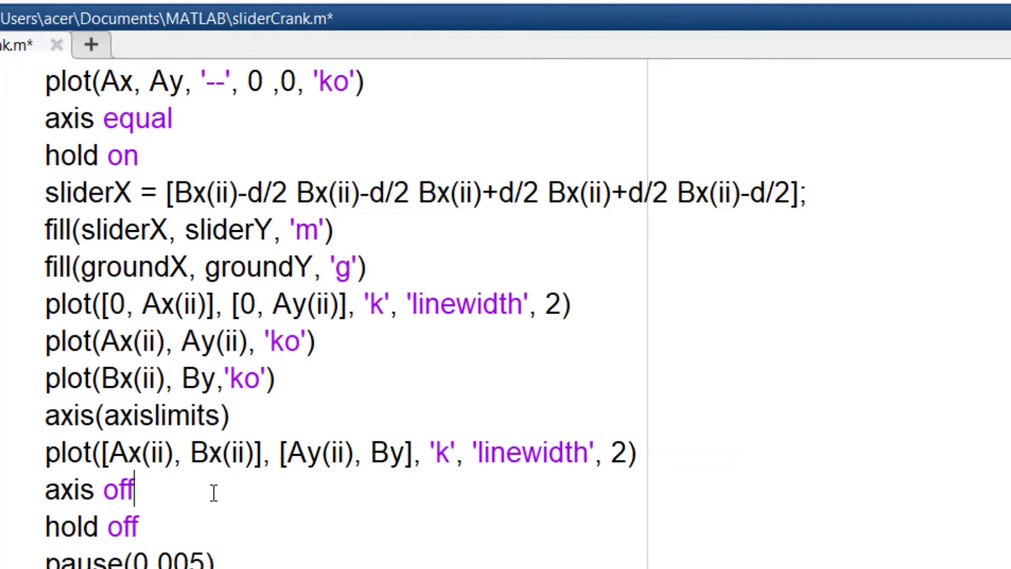
Save the script and complete the writeVideo(videoObject) line inside the loop.
key("ctrl+s")
left_click(279, 420)
scroll(206, 364, "up", 5)
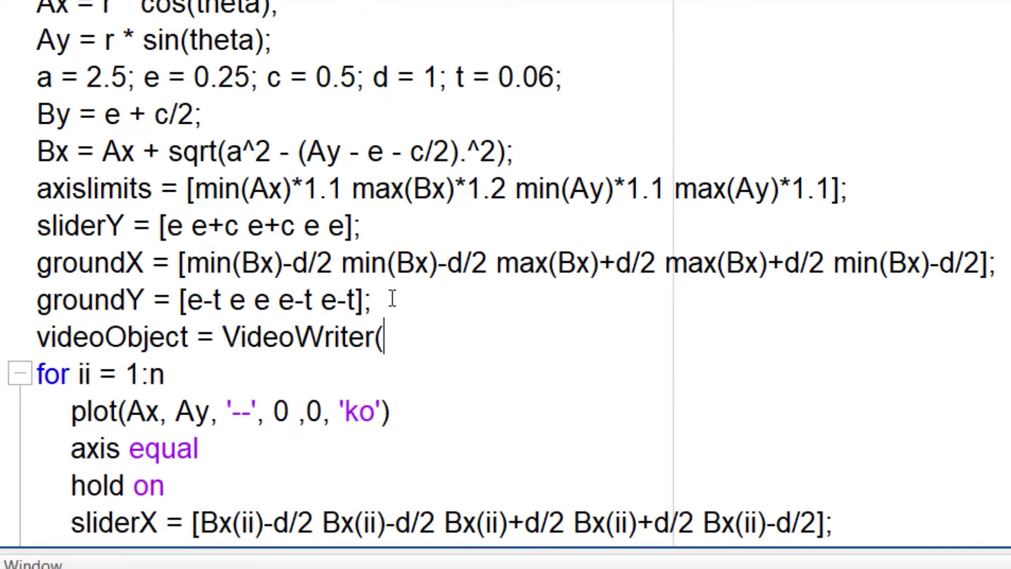
type("'sldier crank', 'MPEG-4');")
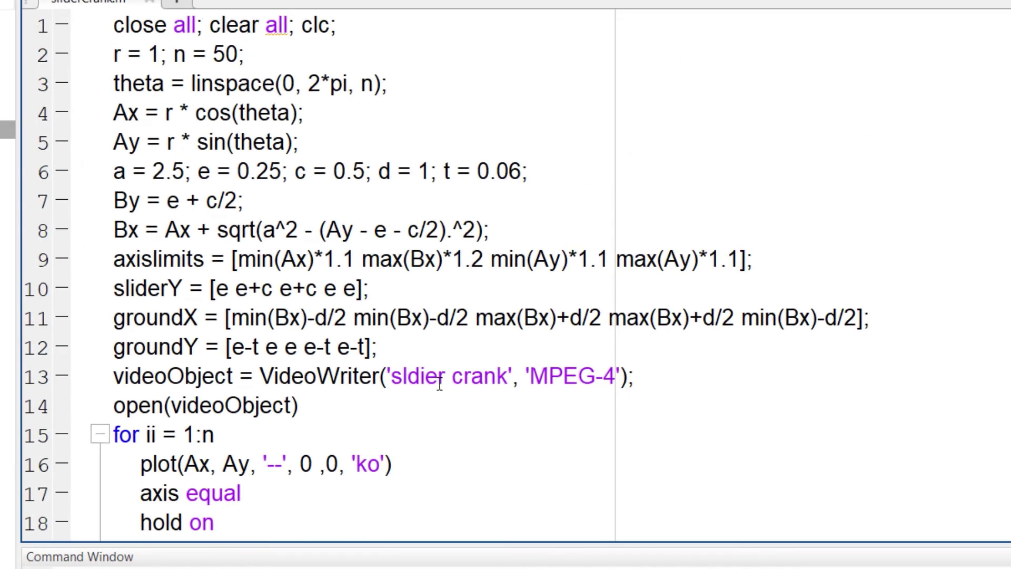
scroll(333, 451, "down", 3)
scroll(333, 451, "down", 1)
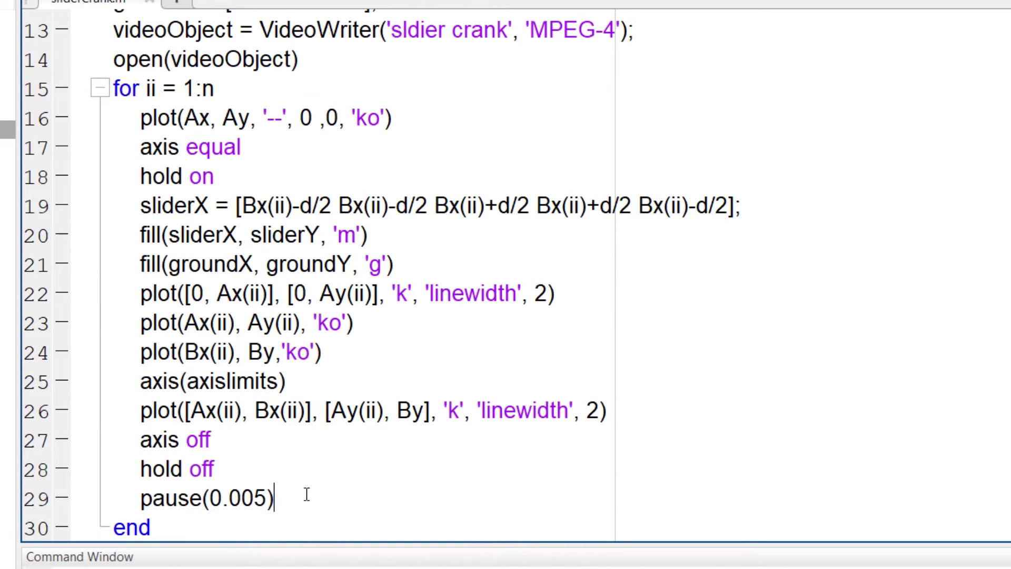
key("Return")
type("writeVideo(Vide")
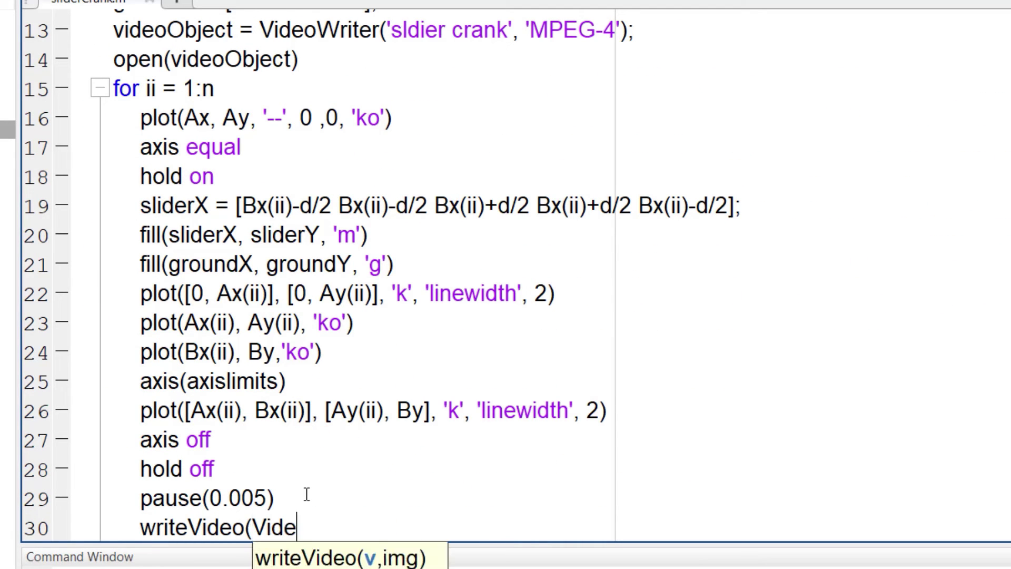
type("o")
key("Tab")
type(", g")
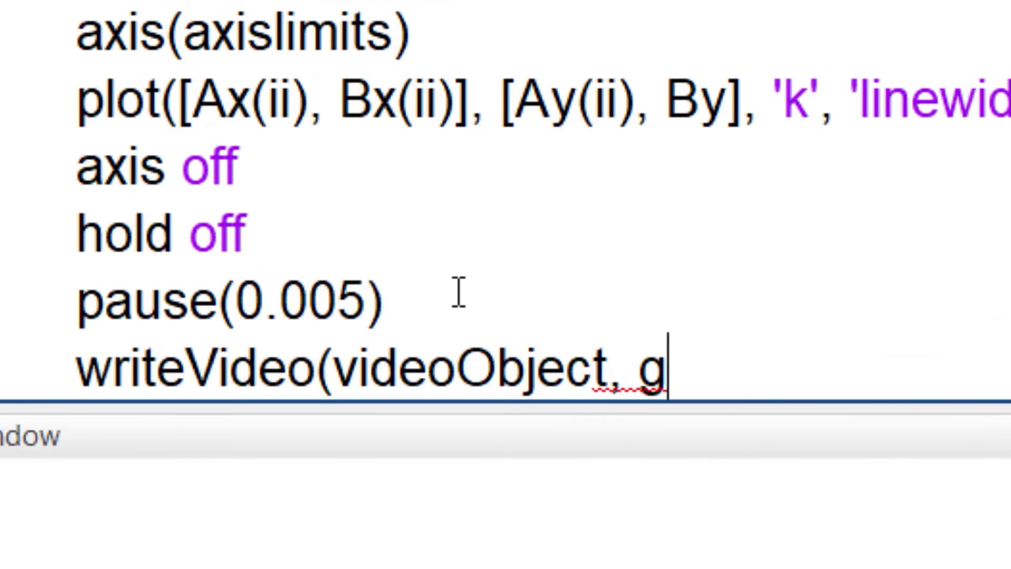
type("etframe)")
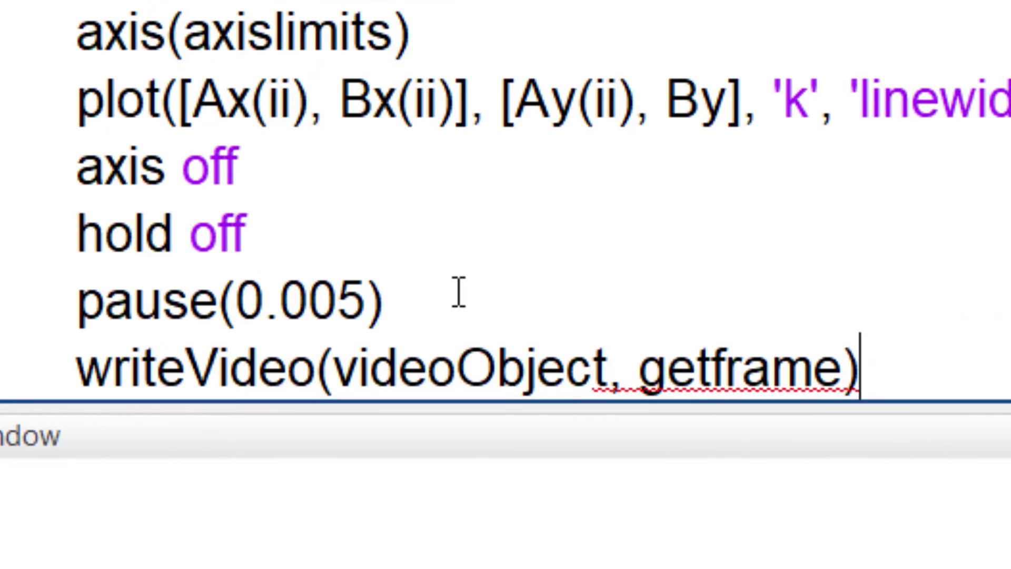
type(";")
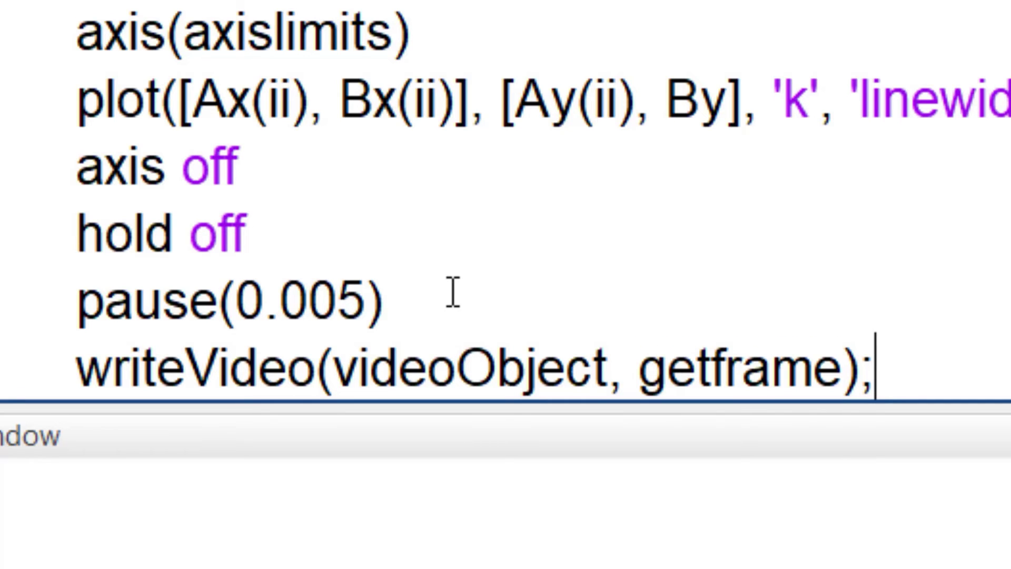
Delete pause(0.005), add close(videoObject) after the loop's end, and run the script.
triple_click(452, 292)
key("Delete")
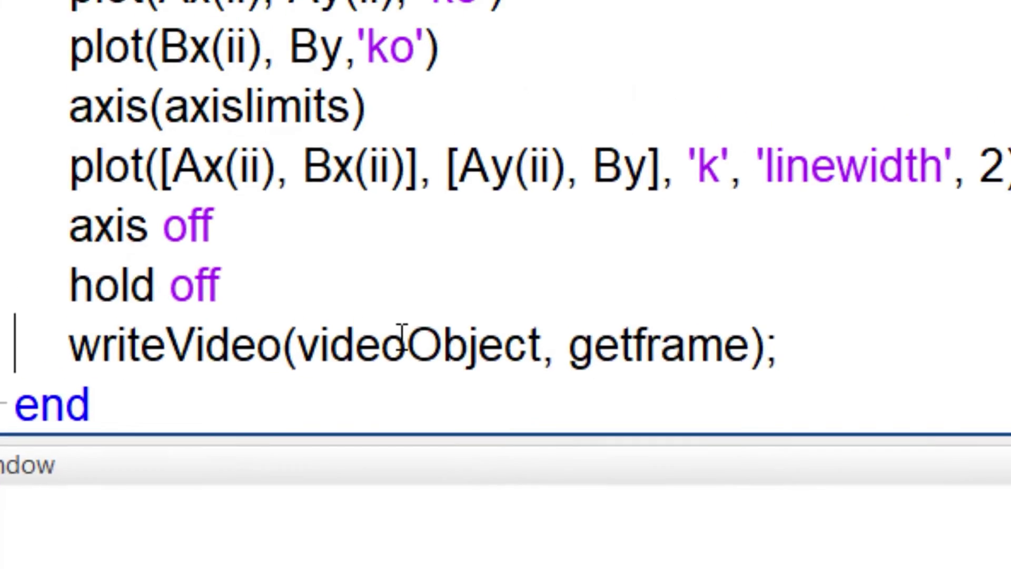
key("Return")
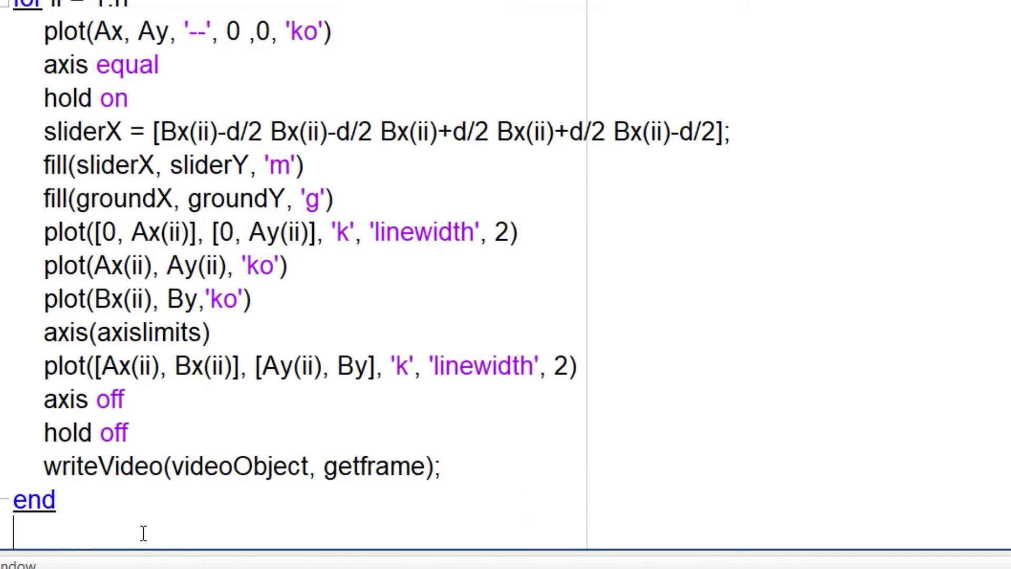
type("close(videoOb")
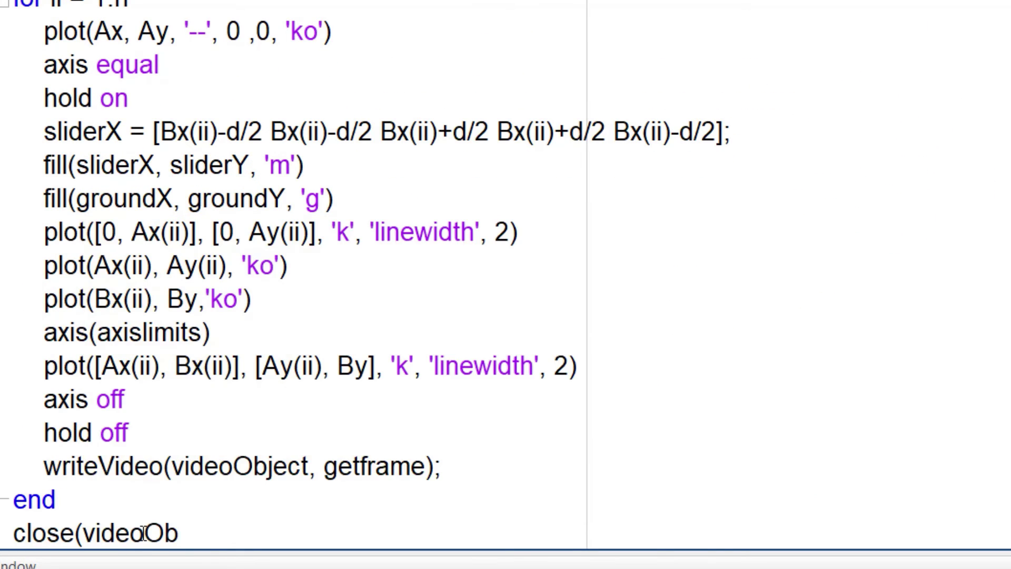
type("ject)")
key("F5")
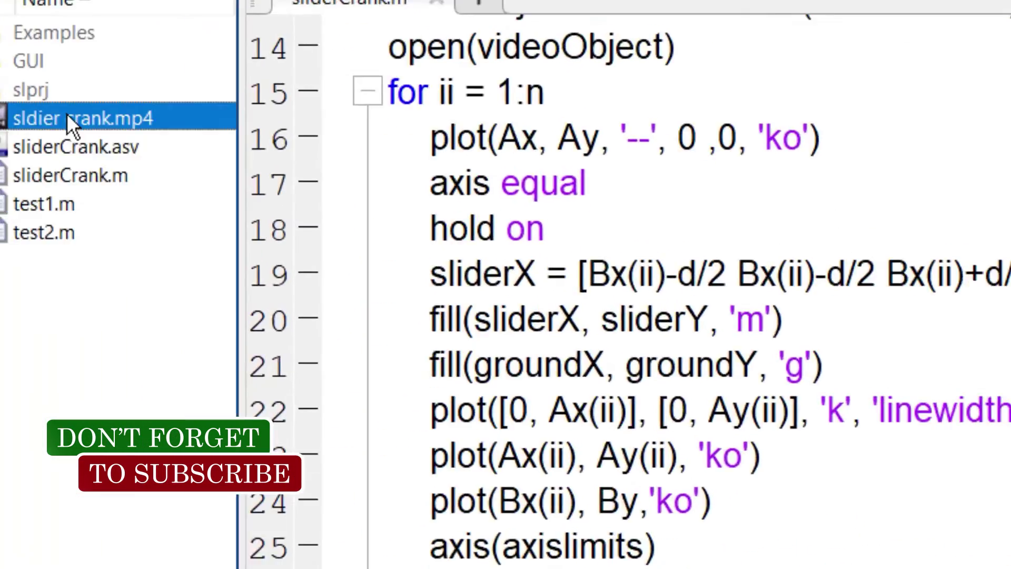
Play sldier crank.mp4 outside MATLAB, then fix the VideoWriter file name to 'slider crank'.
right_click(68, 113)
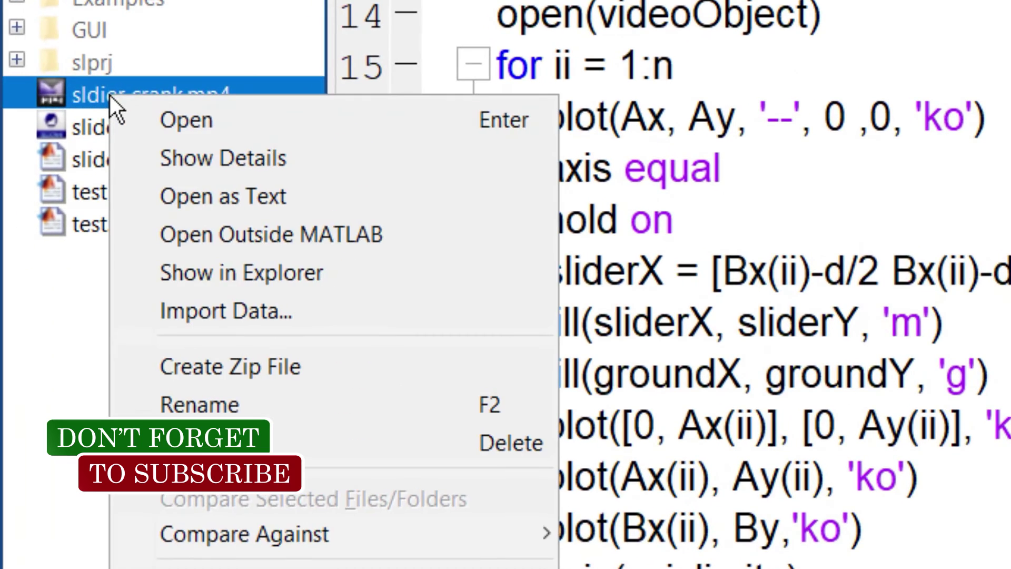
left_click(294, 234)
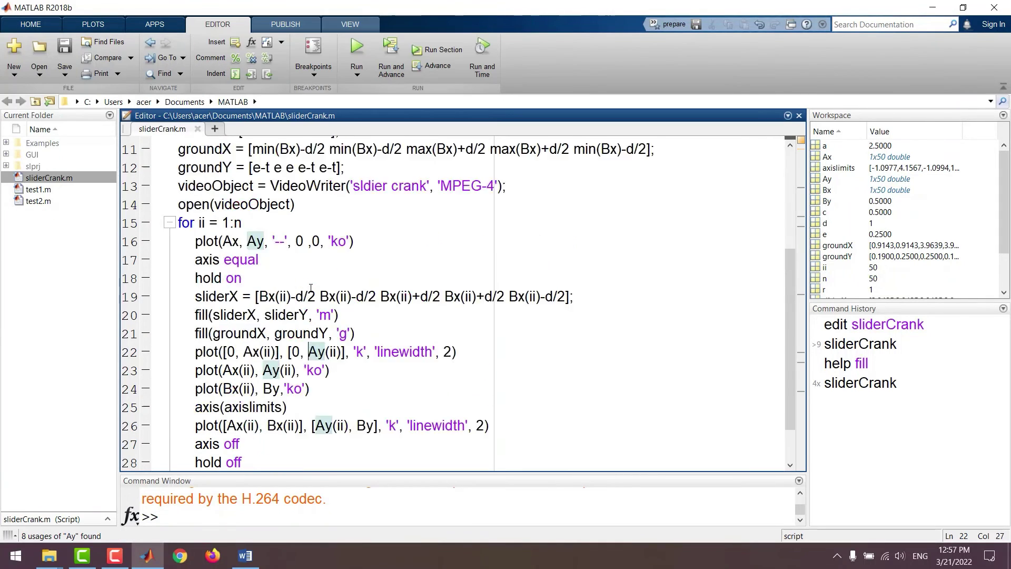
scroll(319, 292, "up", 3)
left_click(365, 367)
type("i")
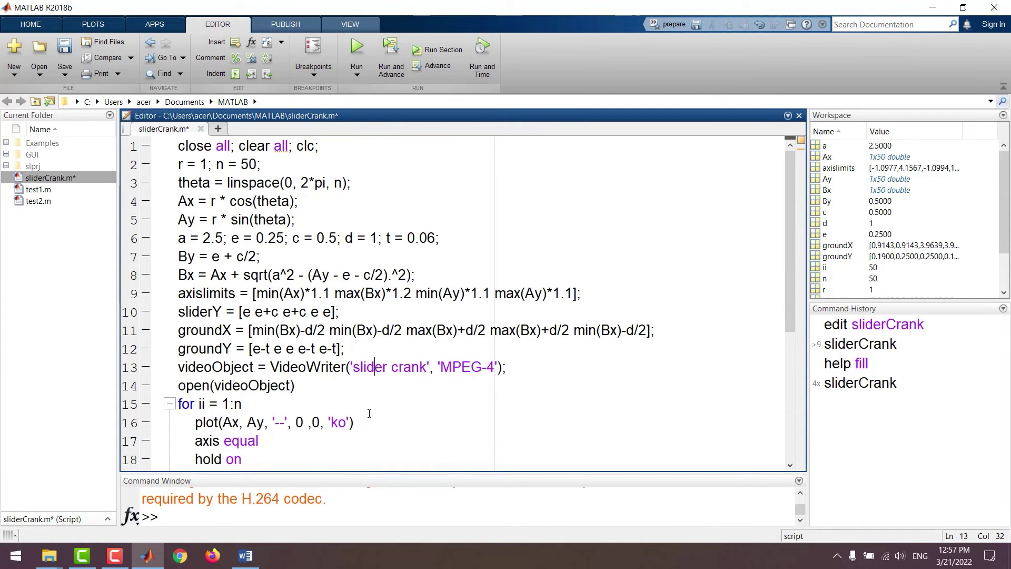
scroll(363, 405, "down", 4)
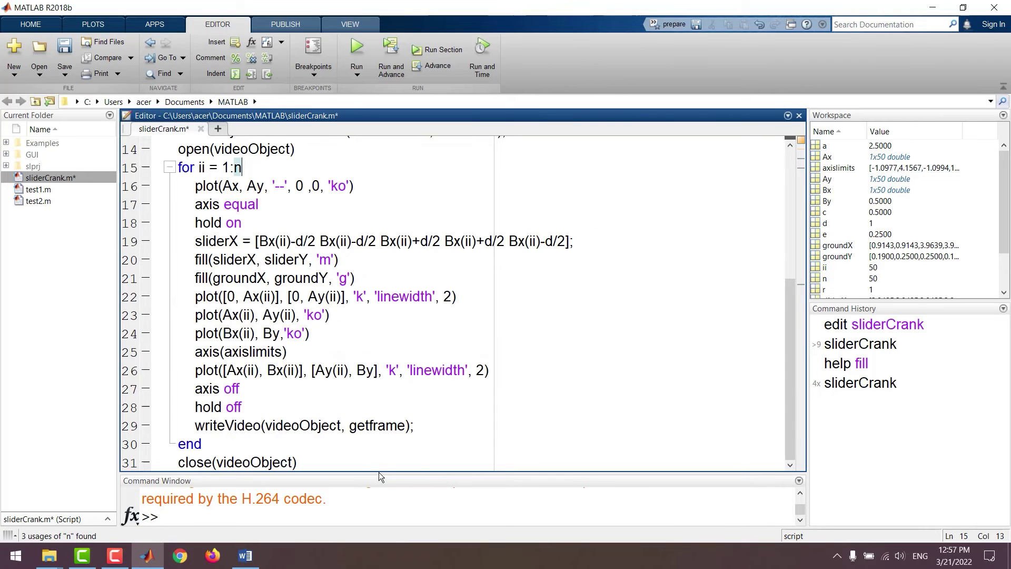
Run the script and query videoObject.FrameRate in the Command Window.
key("F5")
type("videoObject.fra")
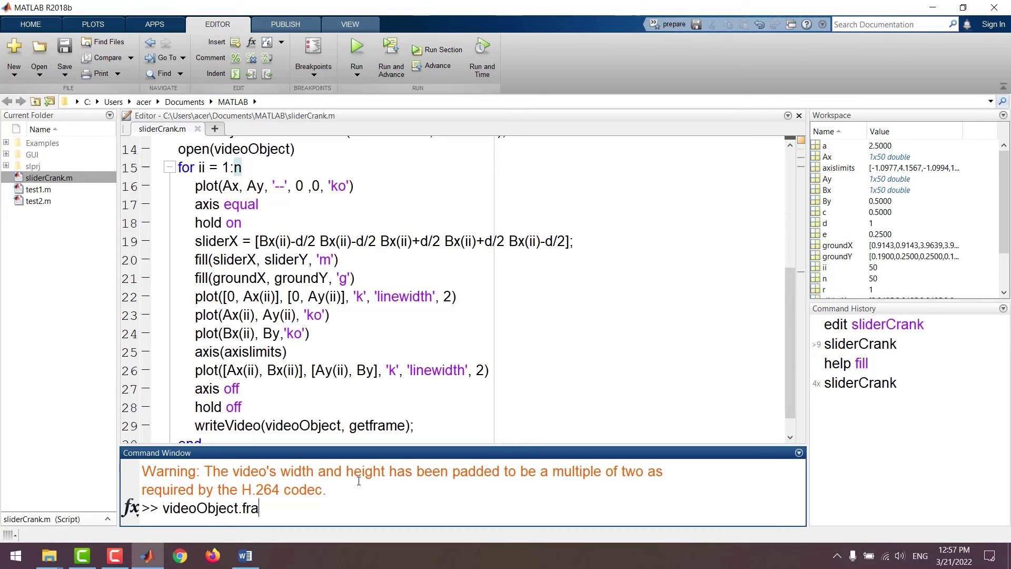
key("Tab")
key("Down")
key("Return")
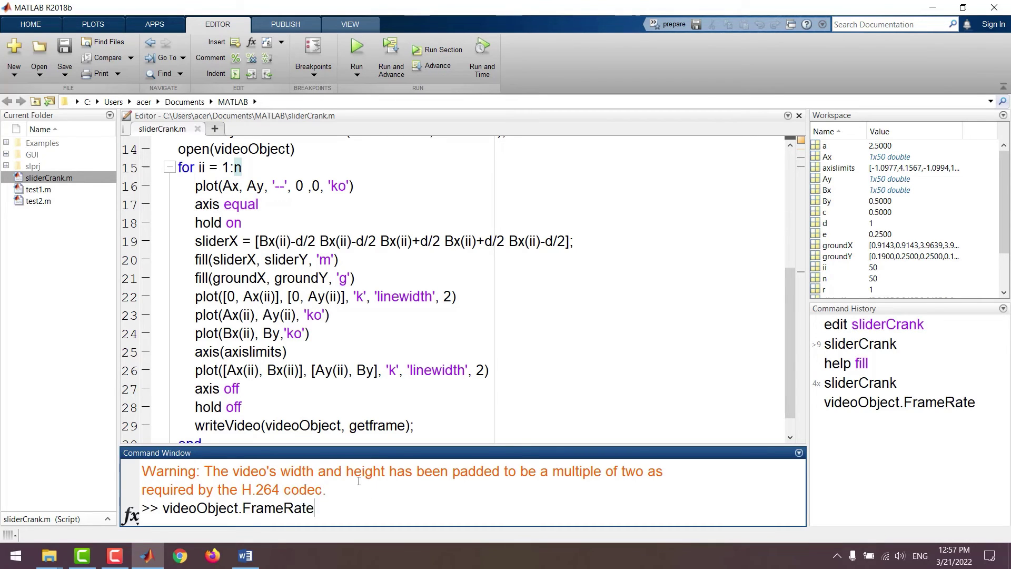
key("Return")
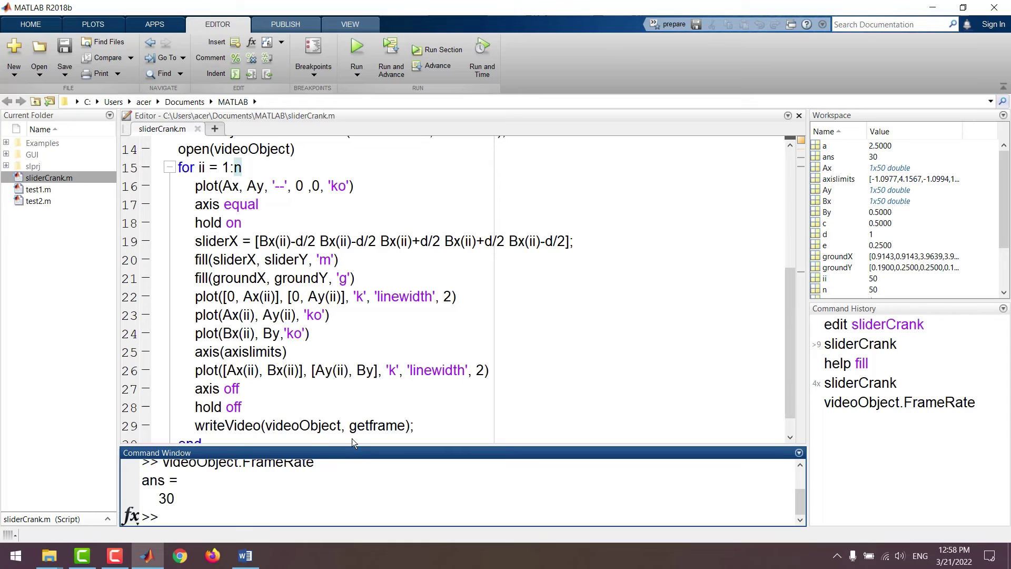
left_click_drag(349, 445, 346, 417)
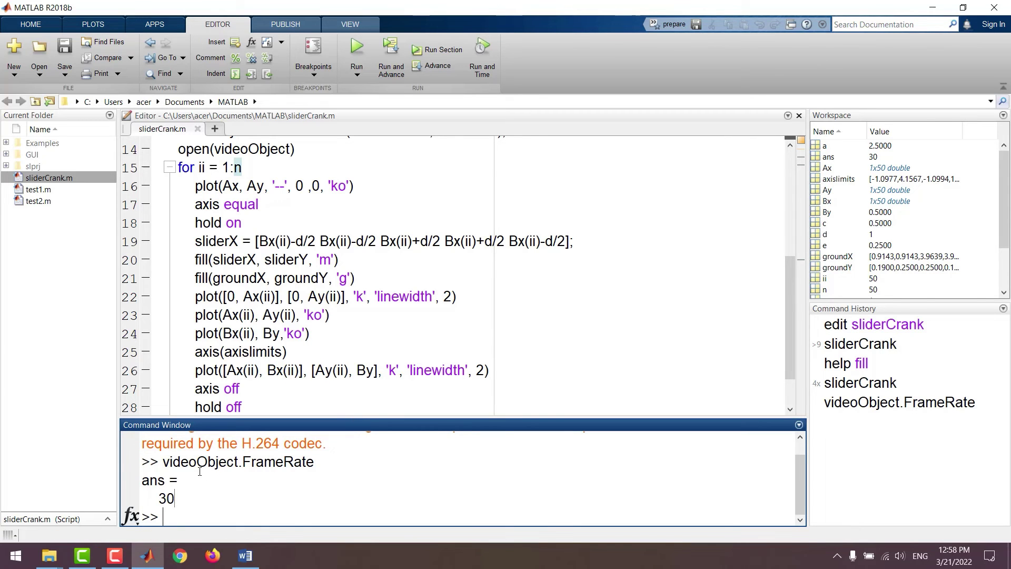
Add videoObject.FrameRate = 15; after the VideoWriter line, change n to 100, and save.
left_click_drag(163, 462, 313, 461)
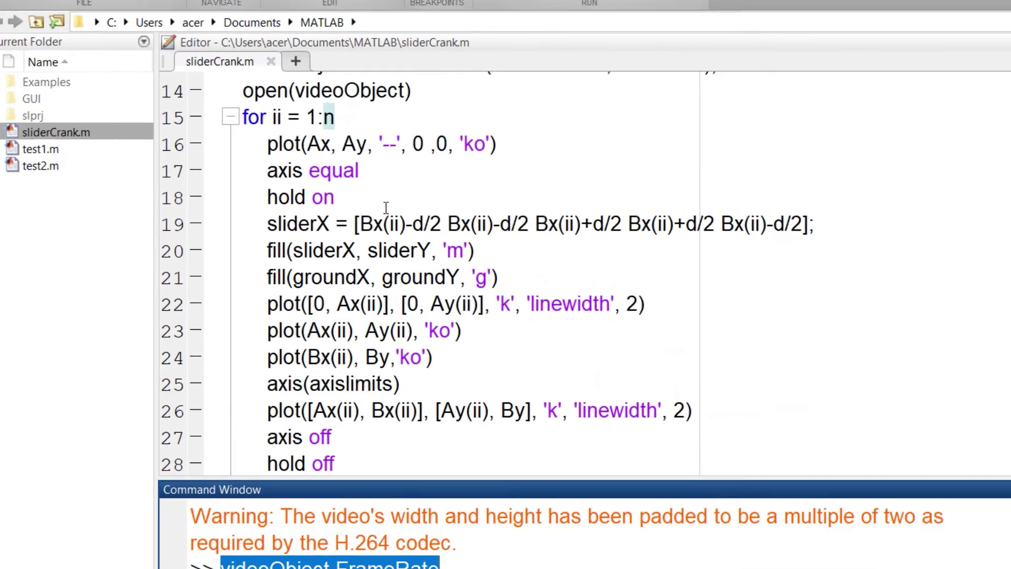
left_click(298, 198)
scroll(335, 159, "up", 1)
key("Return")
type("videoObject.FrameRate")
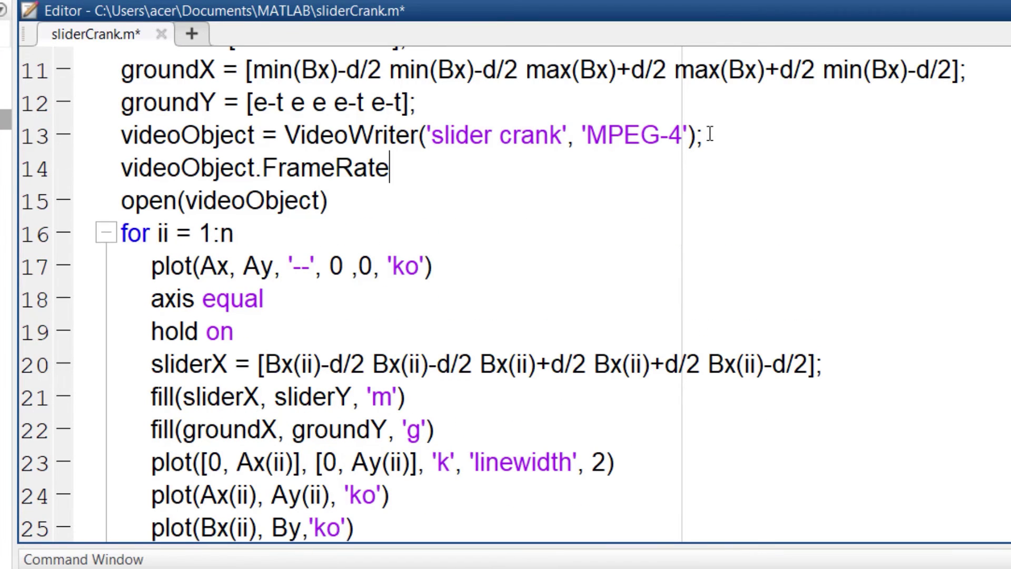
key("ctrl+s")
scroll(466, 168, "up", 4)
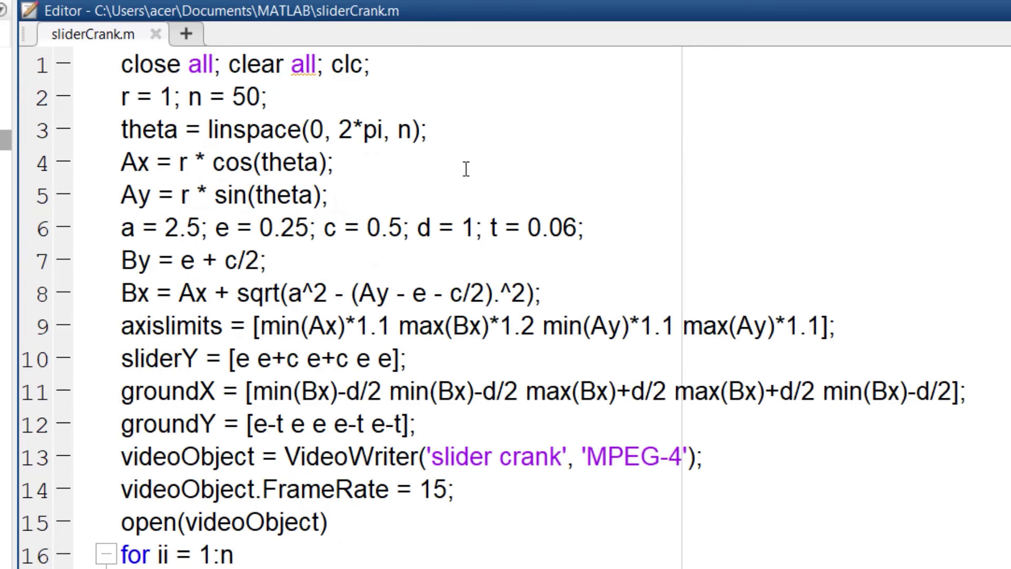
type("10")
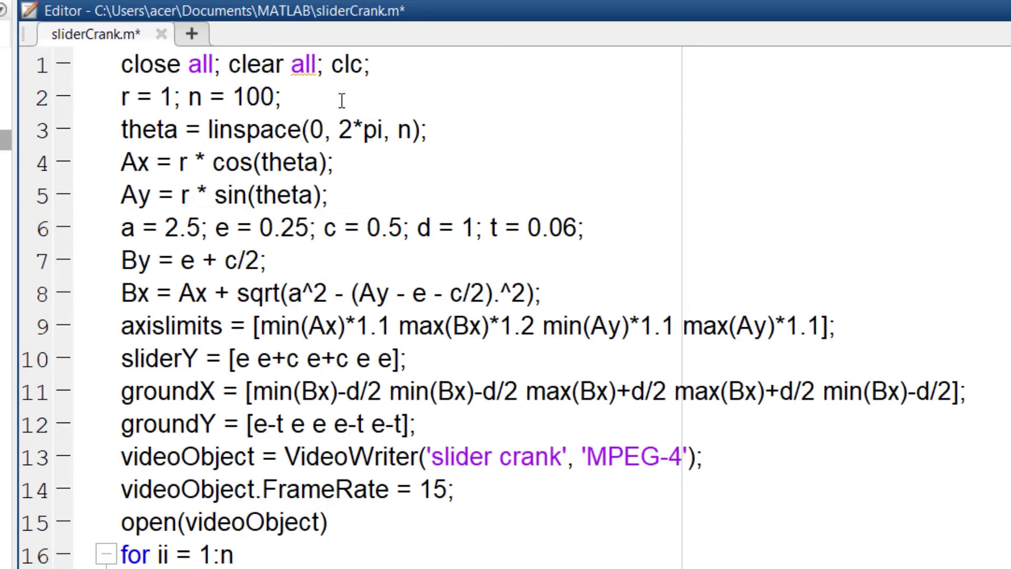
key("ctrl+s")
scroll(390, 391, "down", 1)
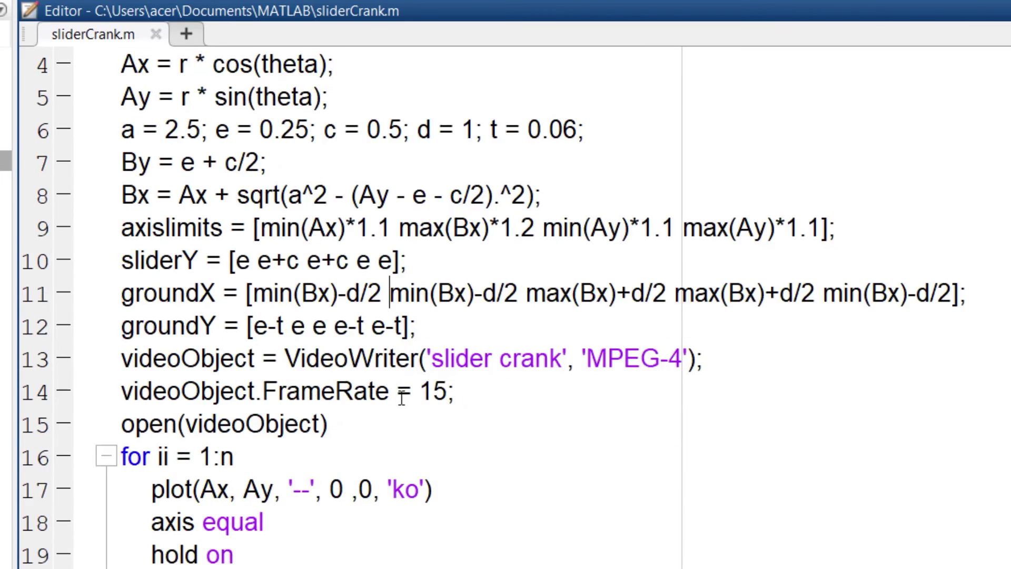
scroll(312, 381, "down", 3)
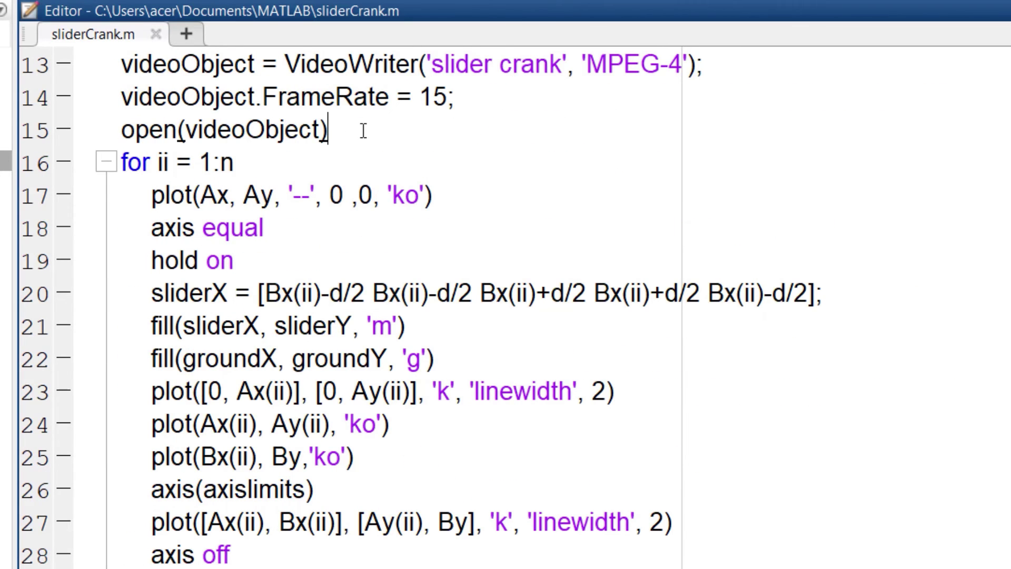
key("Return")
type("for kk = 1:5")
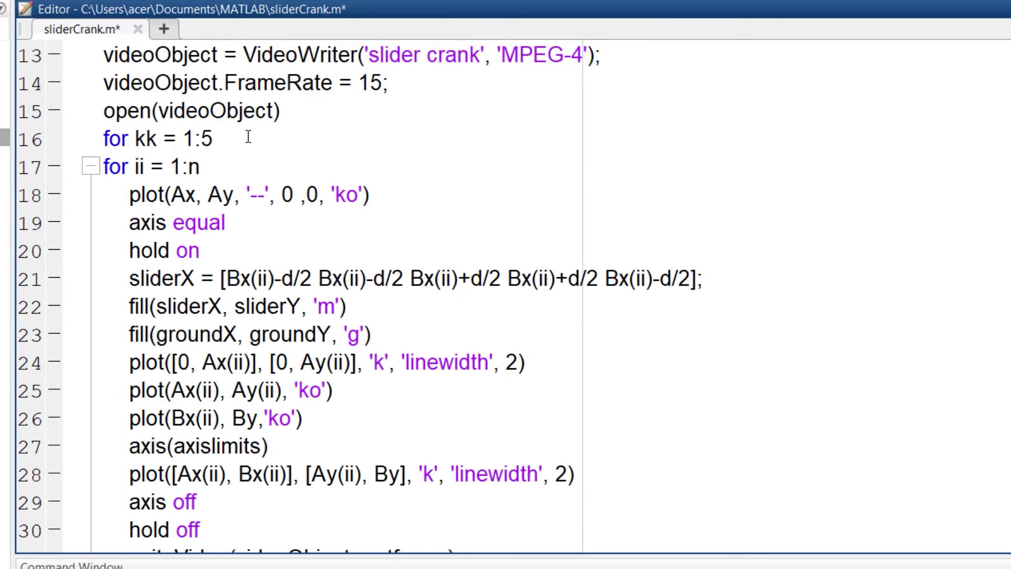
scroll(254, 325, "down", 3)
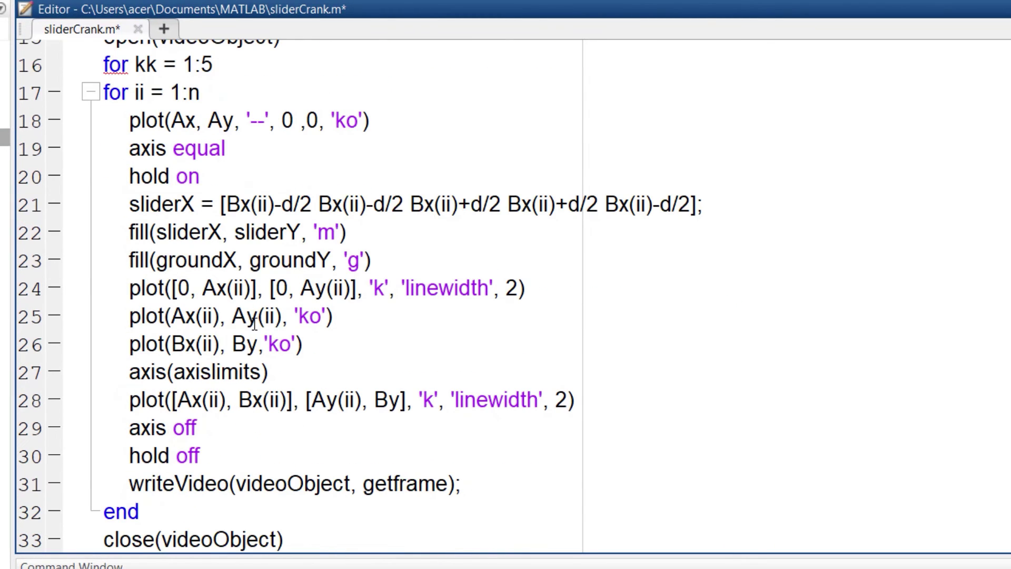
Try indenting the loop code inside a new outer loop, then undo it.
key("ctrl+a")
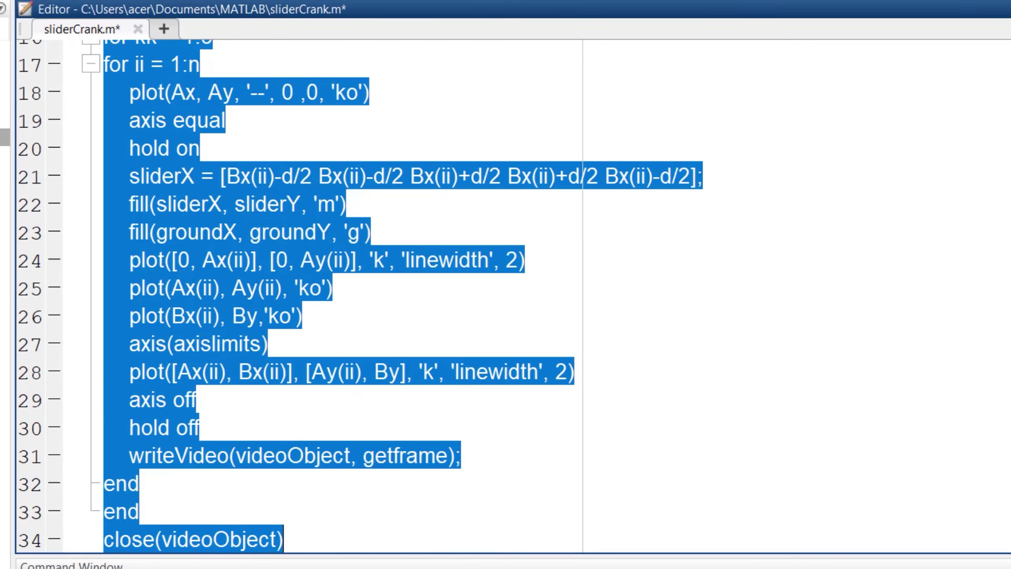
key("ctrl+i")
left_click(307, 534)
scroll(506, 305, "up", 1)
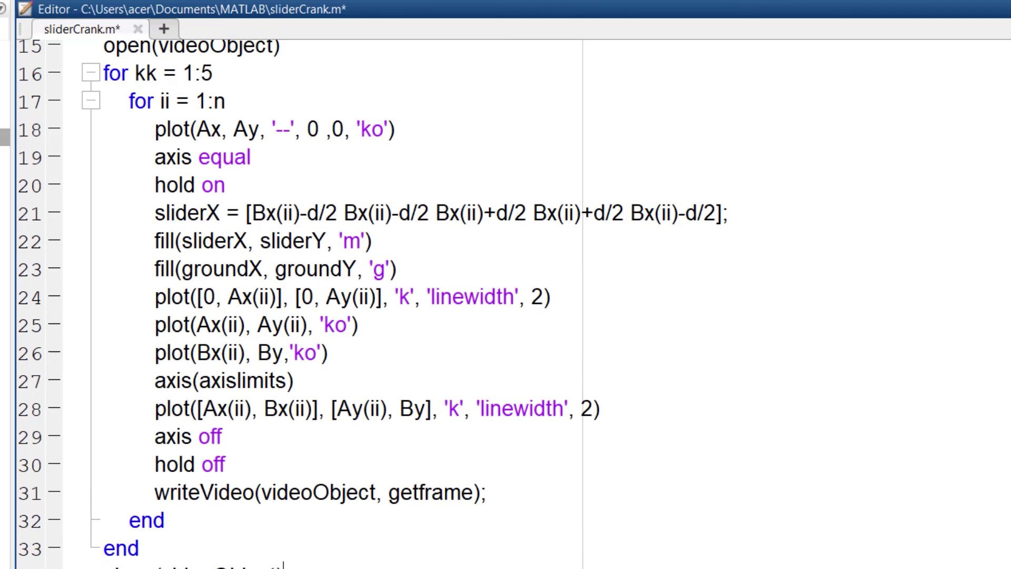
key("ctrl+z")
key("ctrl+z")
key("ctrl+z")
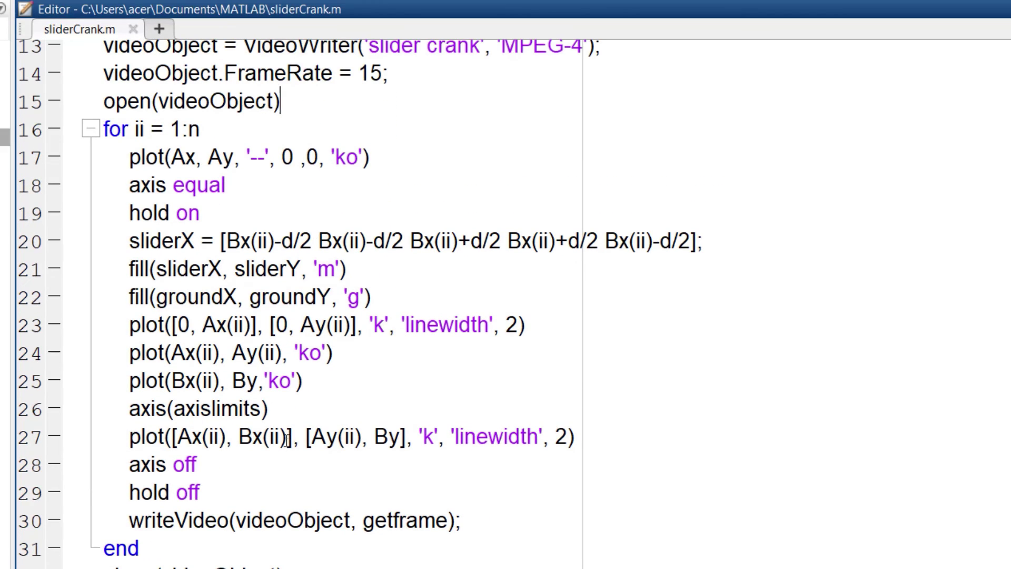
Replace writeVideo with frames(ii) = getframe; and add a for kk = 1:5 loop that writes frames.
left_click(252, 521)
triple_click(251, 521)
key("Delete")
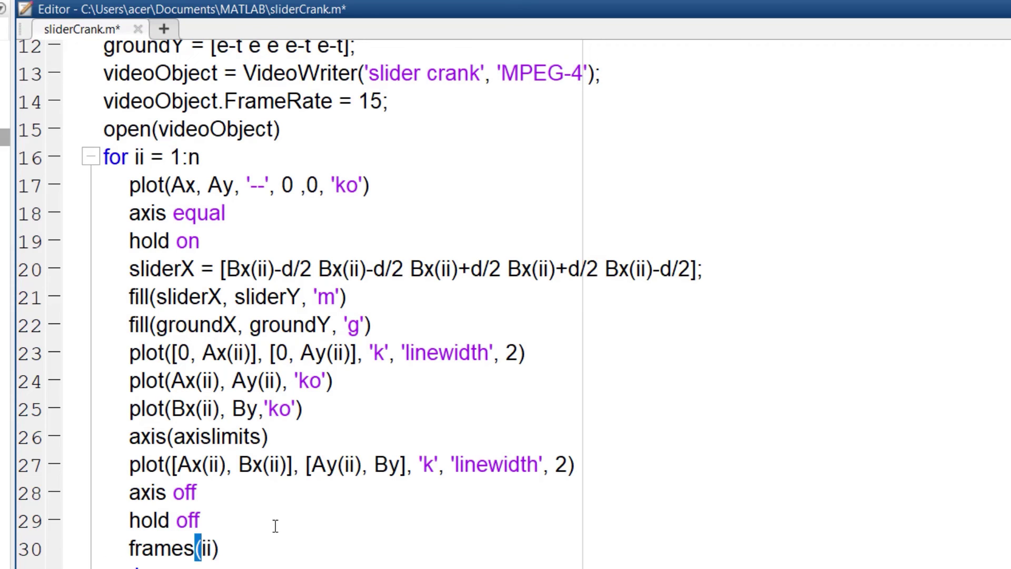
type("= getframe;")
scroll(276, 525, "down", 1)
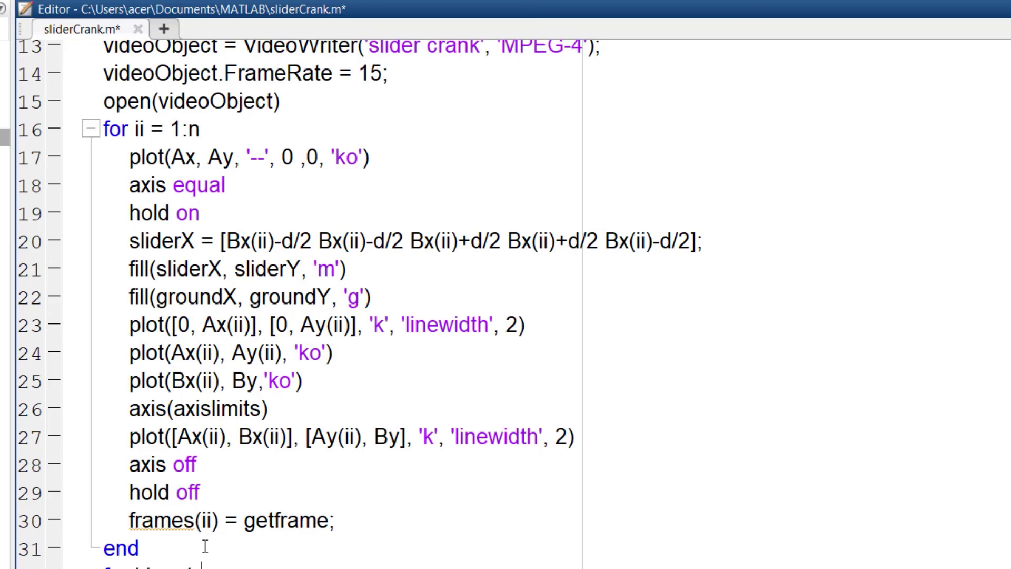
type("5")
key("Return")
type("writeVdieo(videoObject, frame")
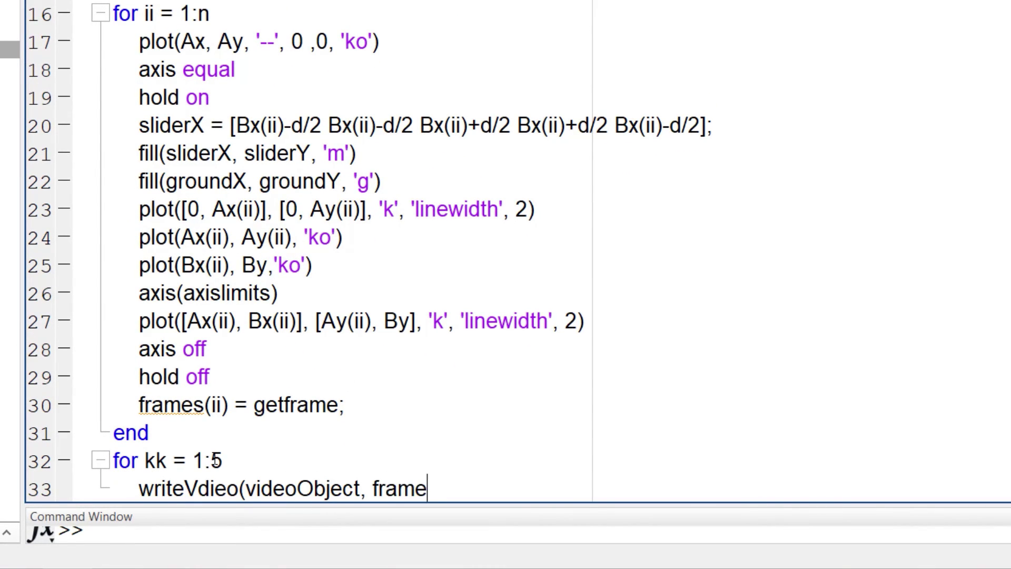
type(")")
key("Return")
type("end")
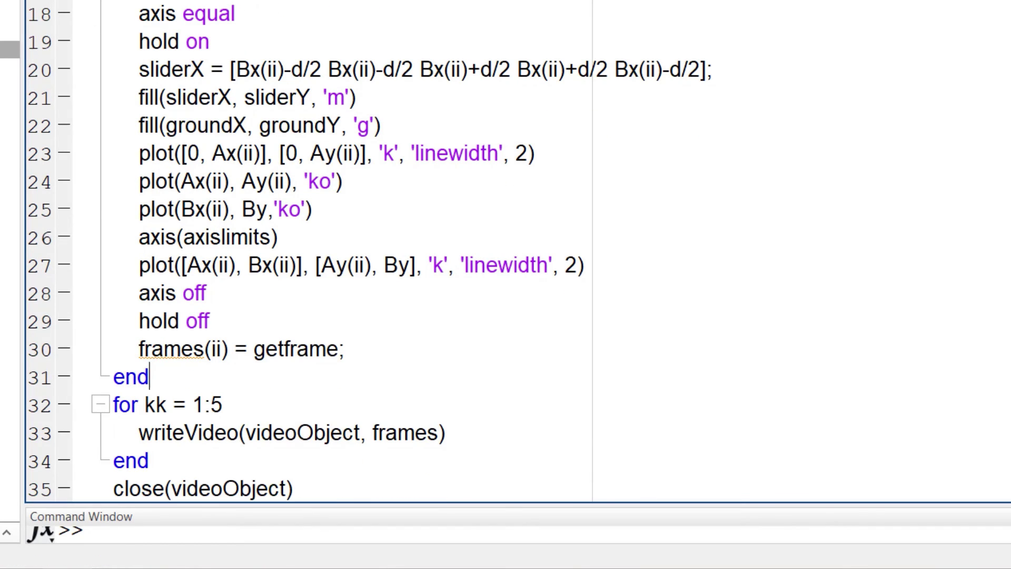
Run the script, close Figure 1, and play slider crank.mp4 outside MATLAB.
key("F5")
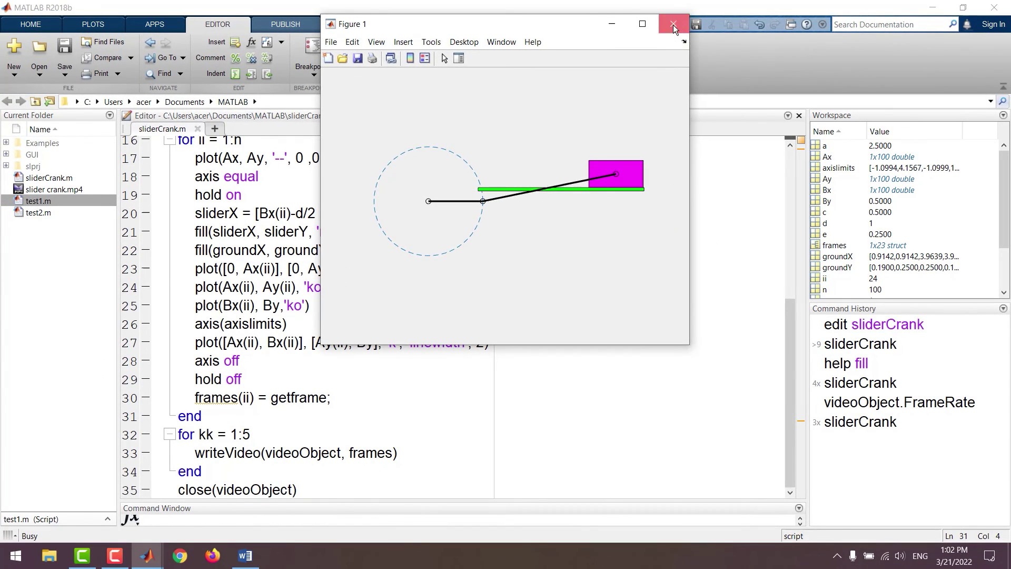
left_click(674, 26)
right_click(44, 191)
left_click(97, 246)
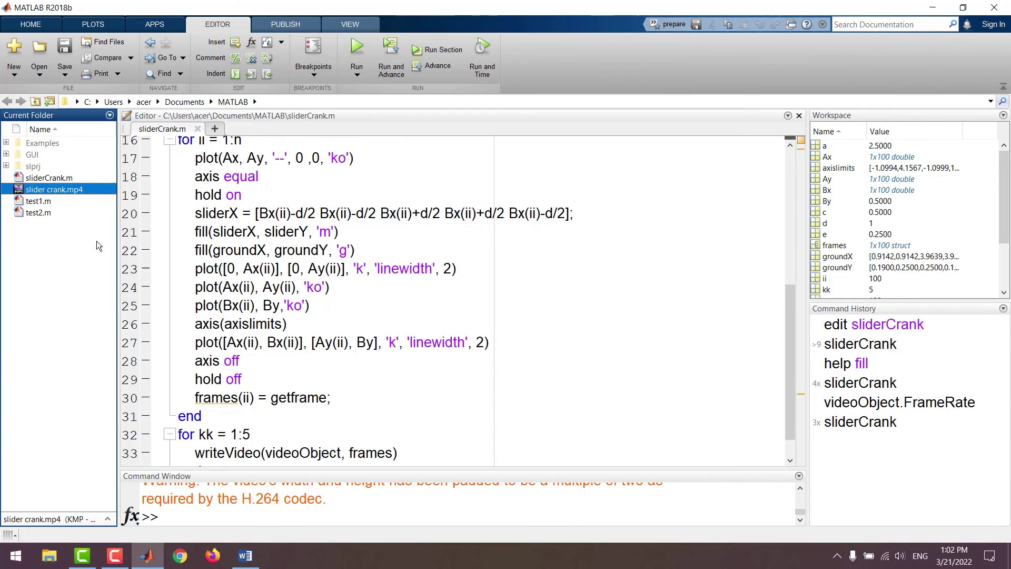